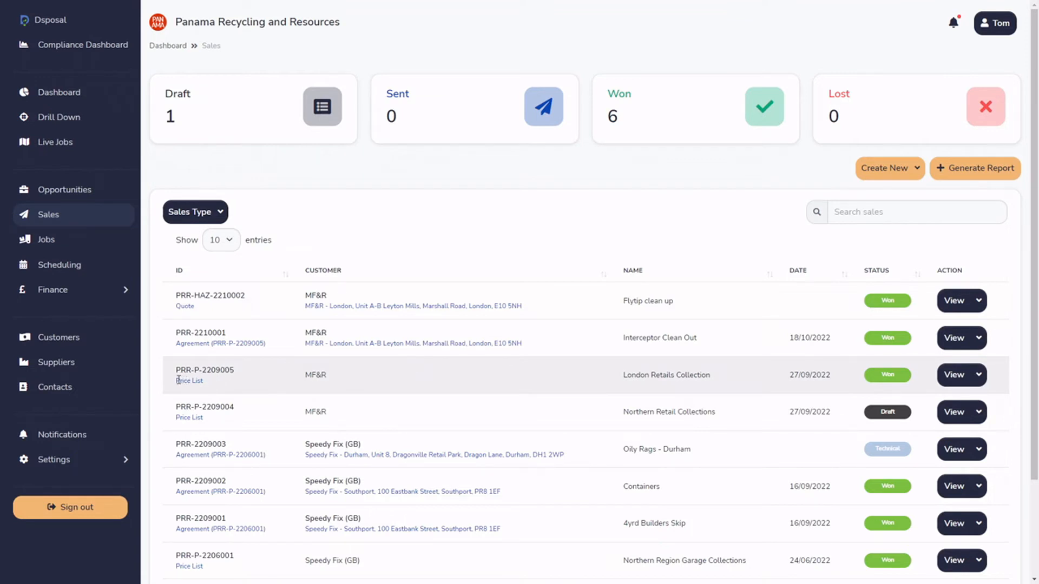
Step: Compare the London Retails Collection price list with the price list reference on the Interceptor Clean Out agreement in the sales list
drag(177, 381, 206, 386)
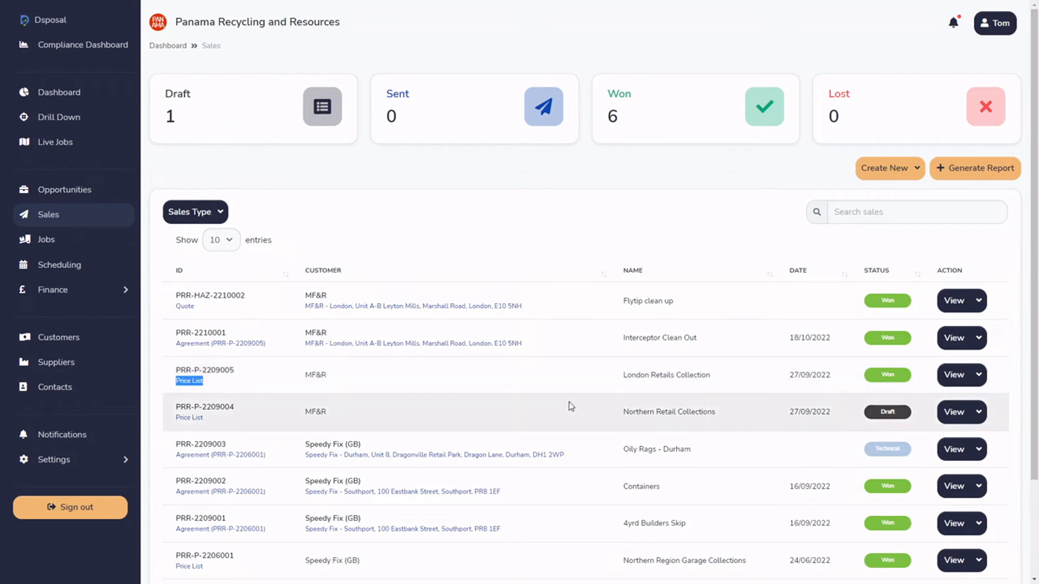
click(626, 380)
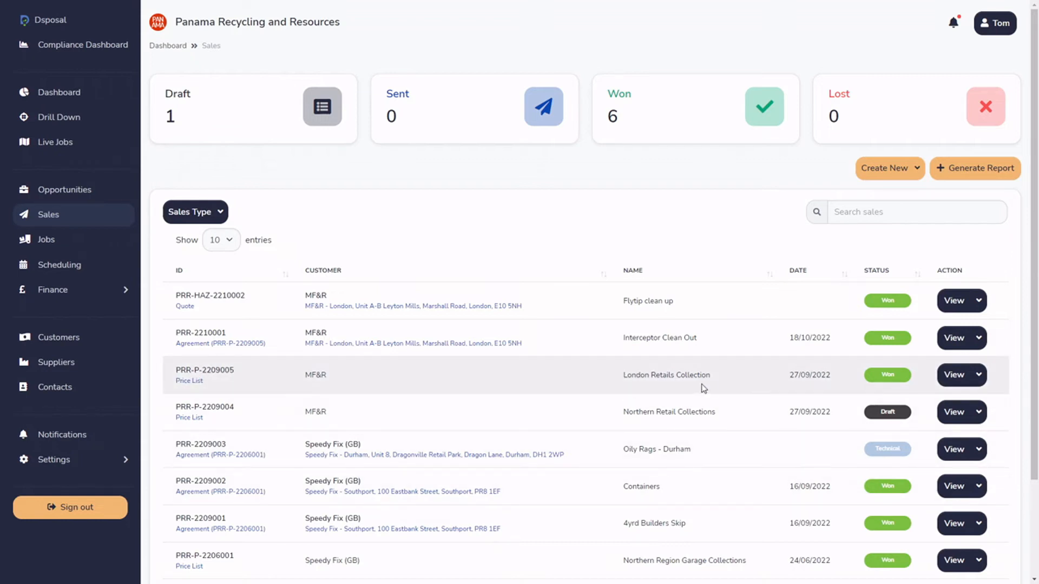
drag(177, 343, 260, 346)
click(261, 355)
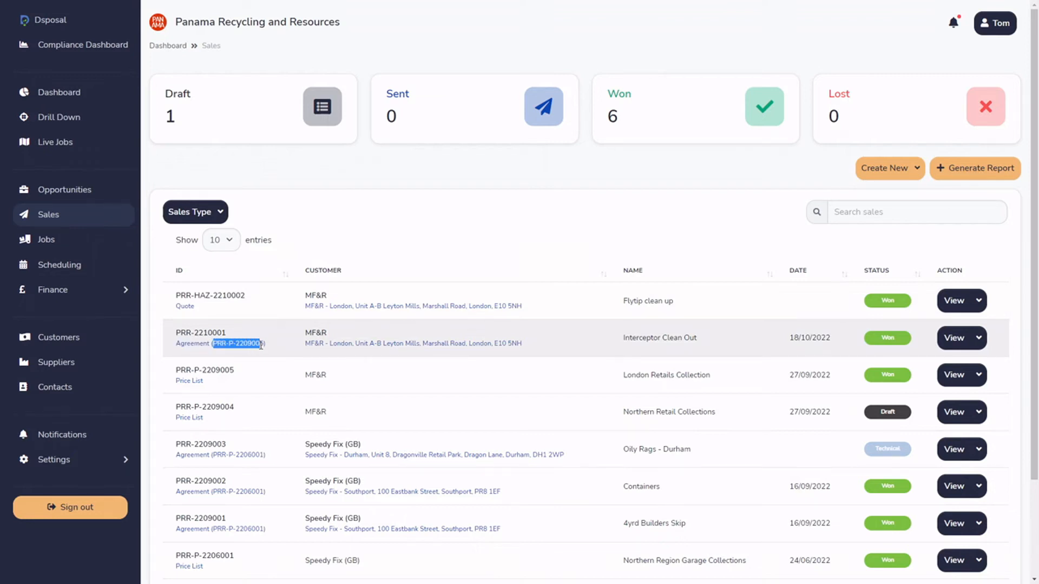
click(249, 347)
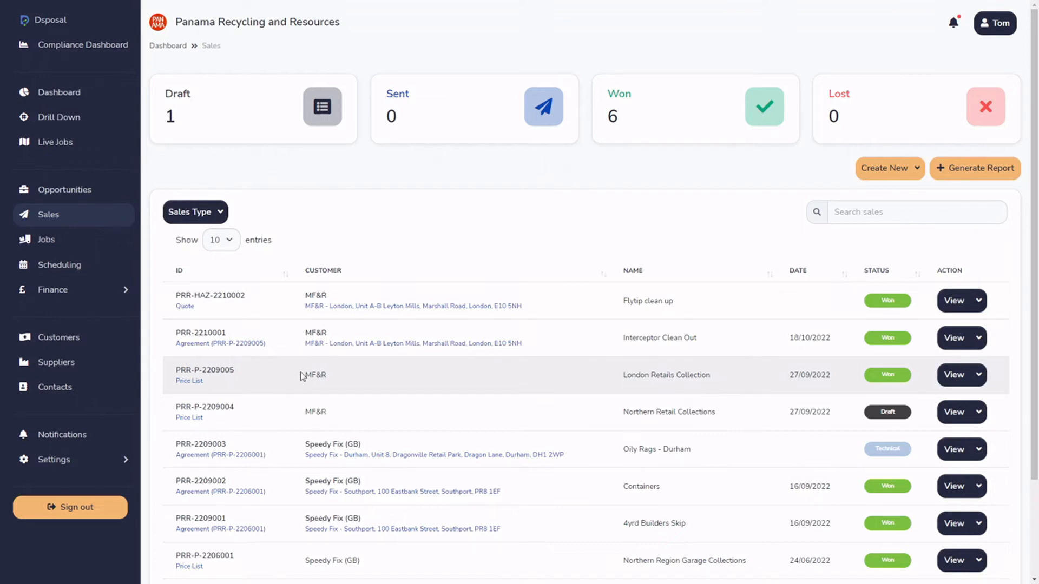
Step: Open the London Retails Collection price list and view its generated sales document
click(957, 374)
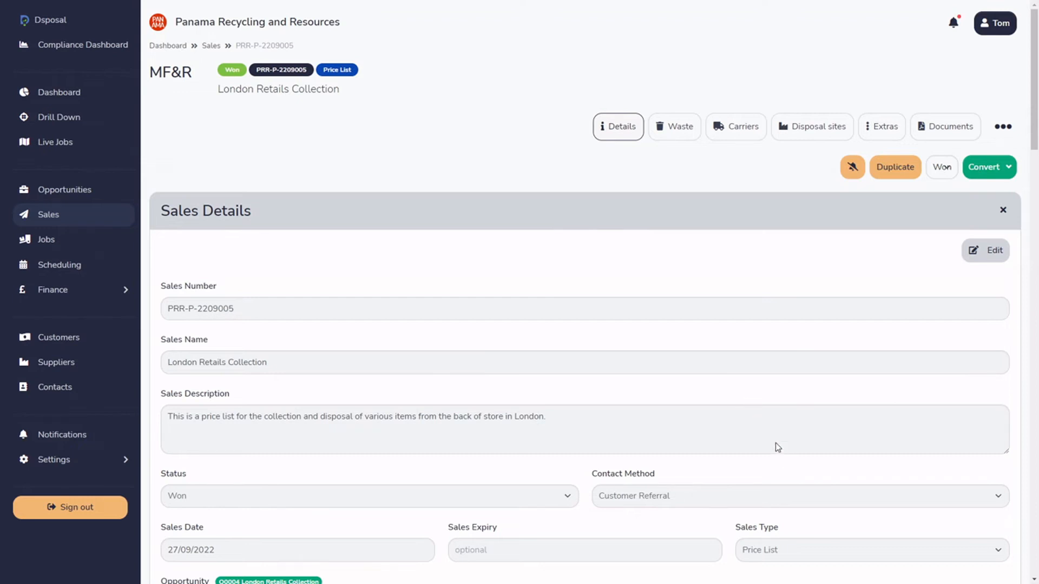
click(952, 129)
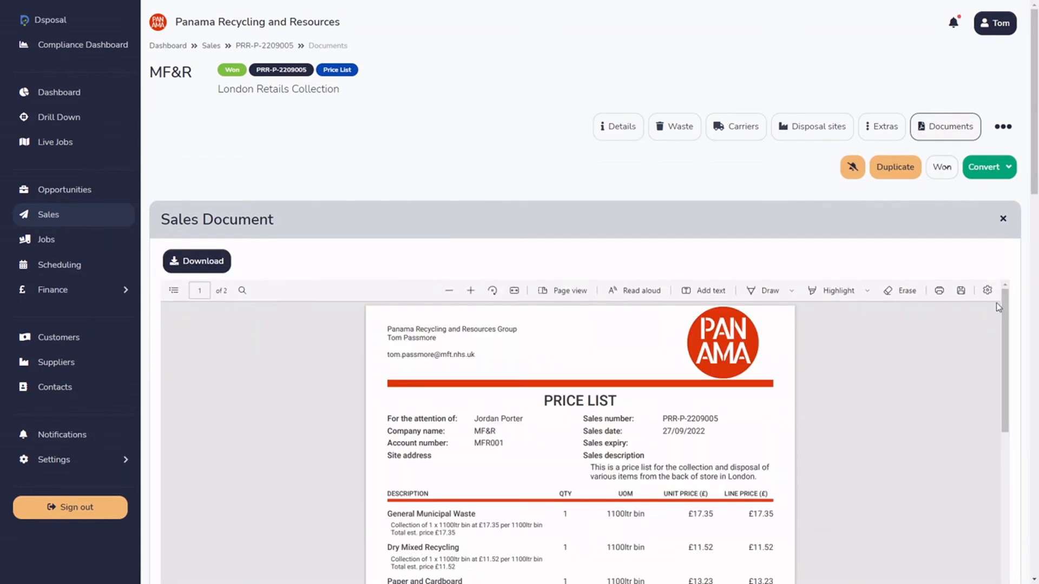
drag(1033, 105, 1034, 165)
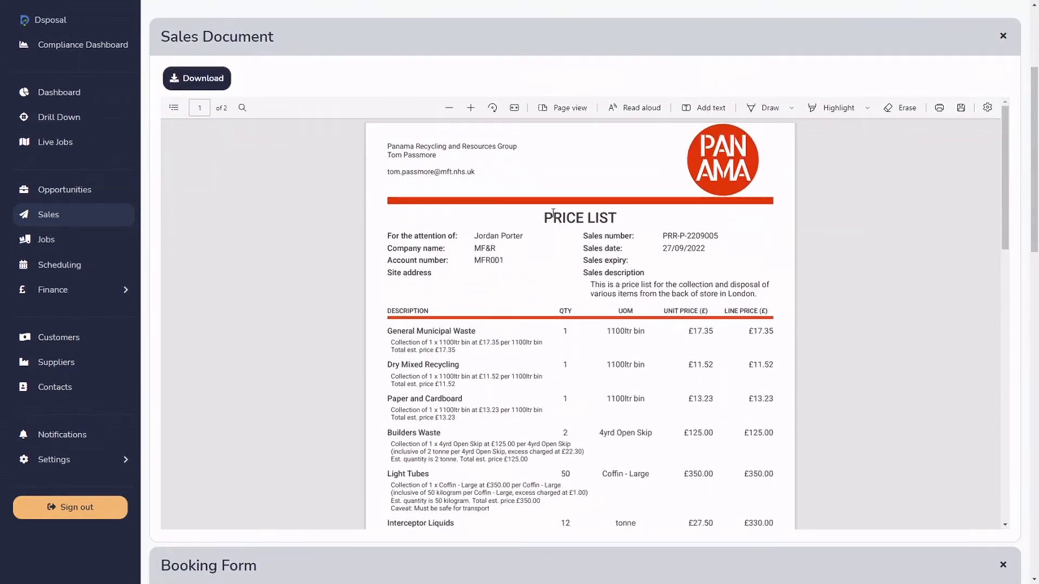
drag(545, 215, 617, 218)
scroll(1035, 246, up, 4)
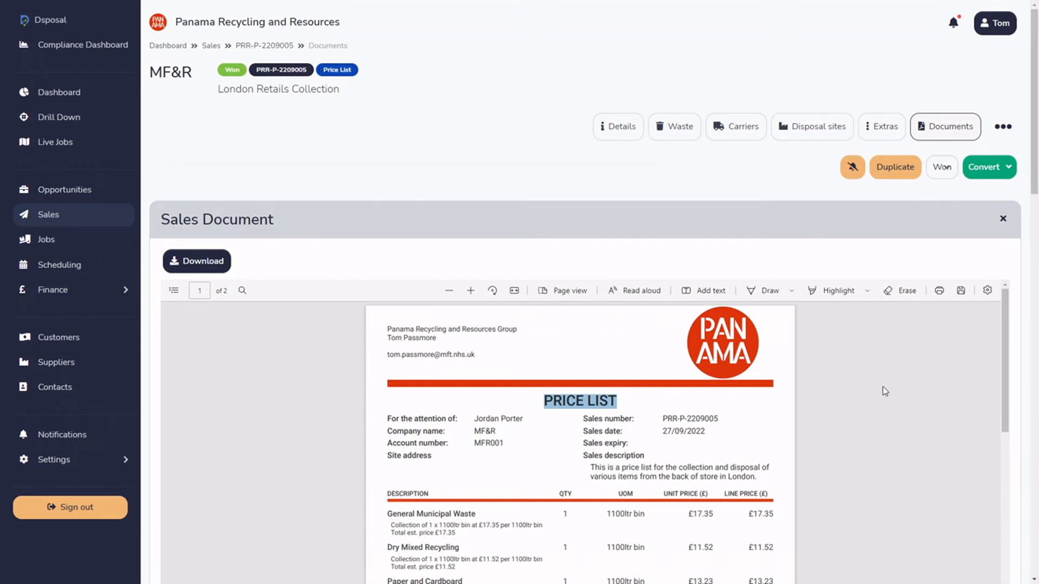
drag(1033, 166, 1030, 250)
click(618, 205)
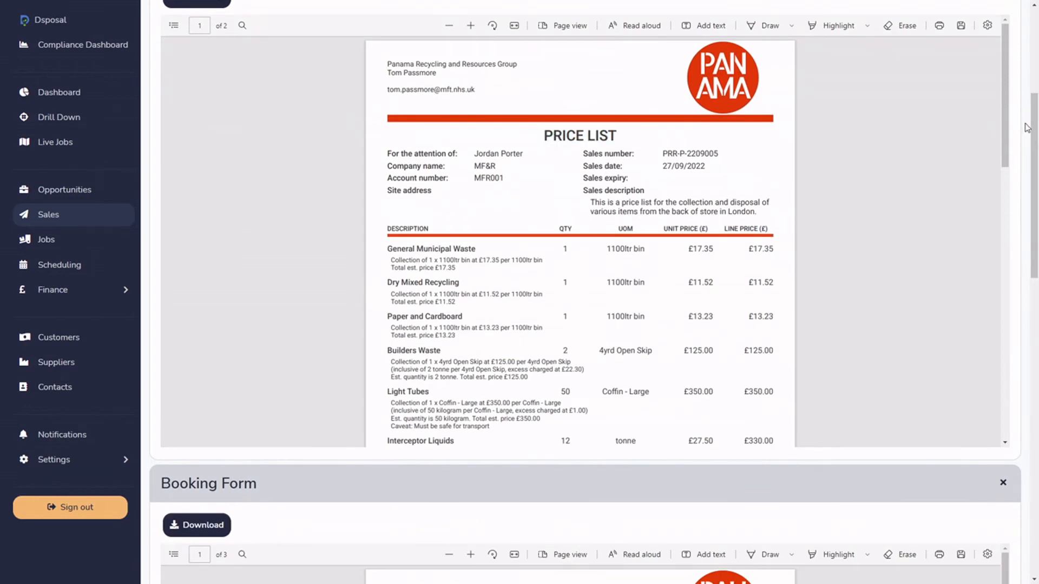
Step: Read through the waste, transport and extras line items on both pages of the price list document
drag(1002, 121, 1008, 153)
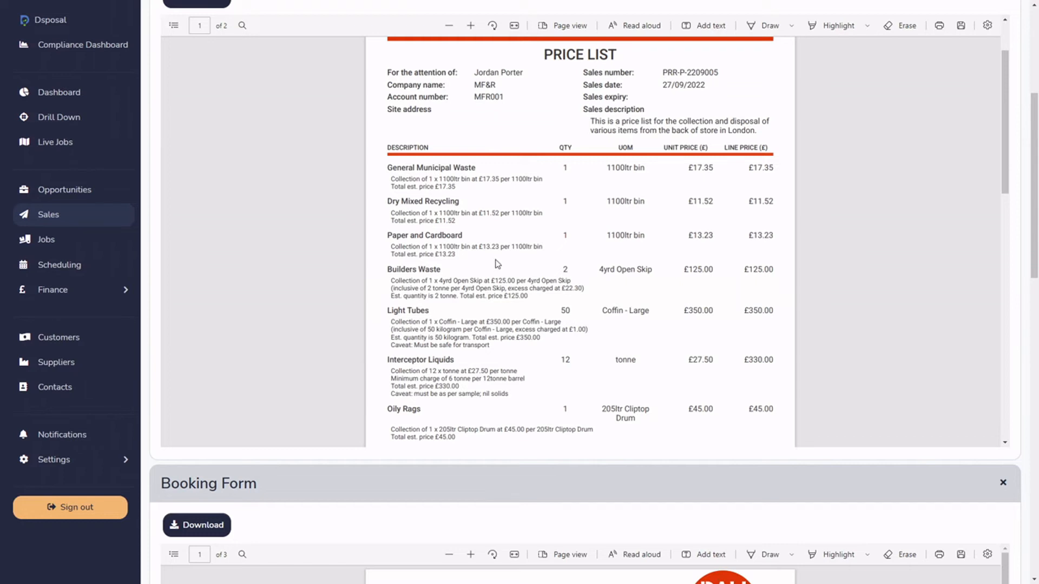
drag(1007, 63, 1006, 190)
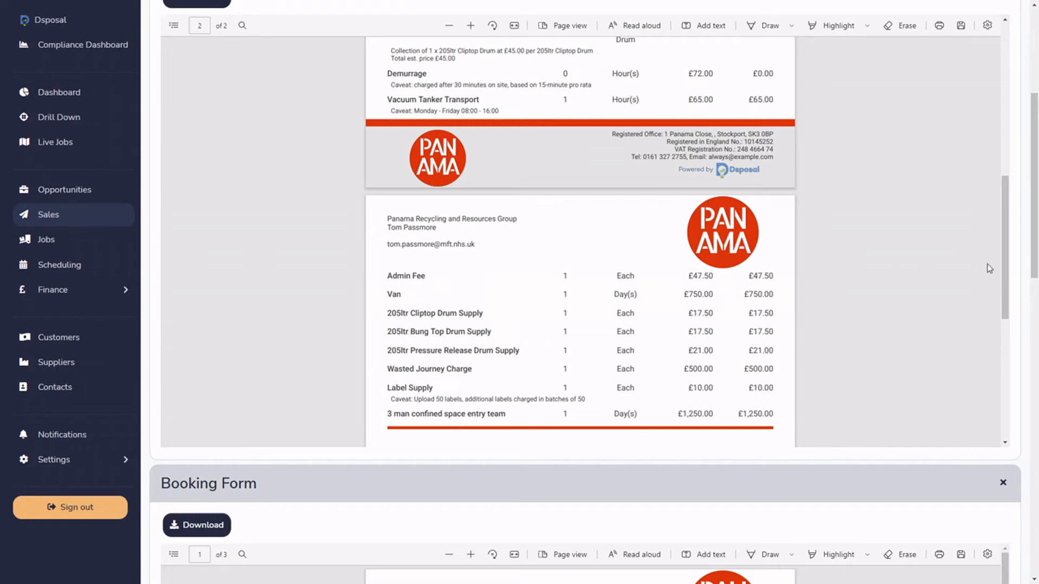
scroll(994, 209, up, 3)
scroll(995, 209, up, 2)
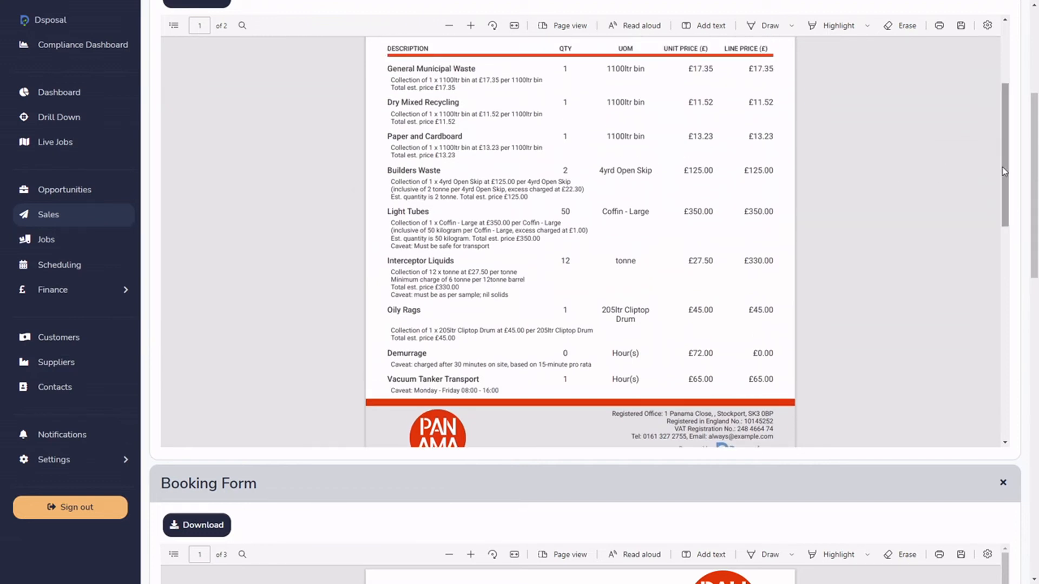
drag(1002, 167, 999, 317)
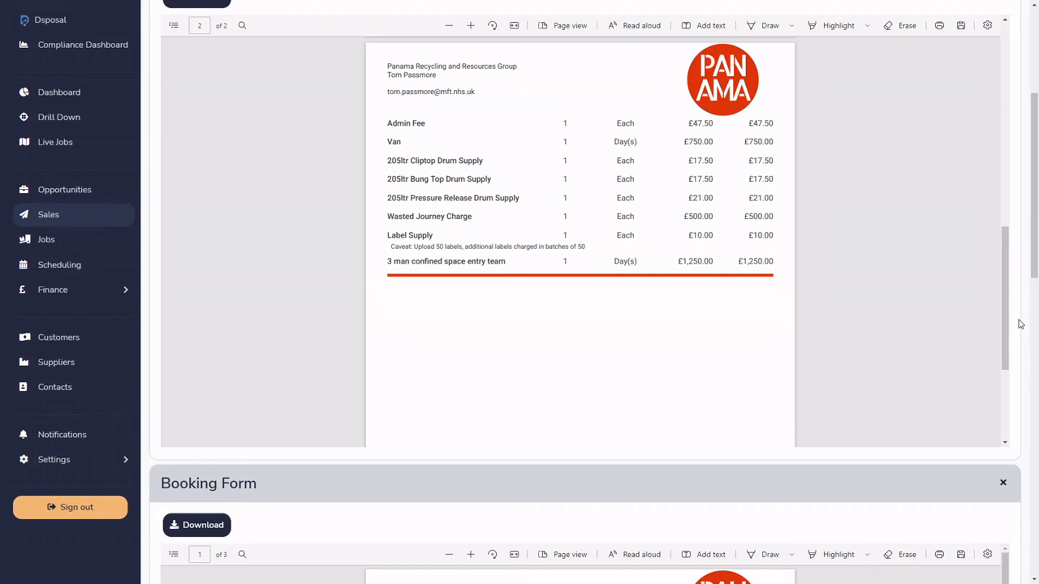
drag(1005, 373, 985, 206)
drag(1033, 251, 1005, 240)
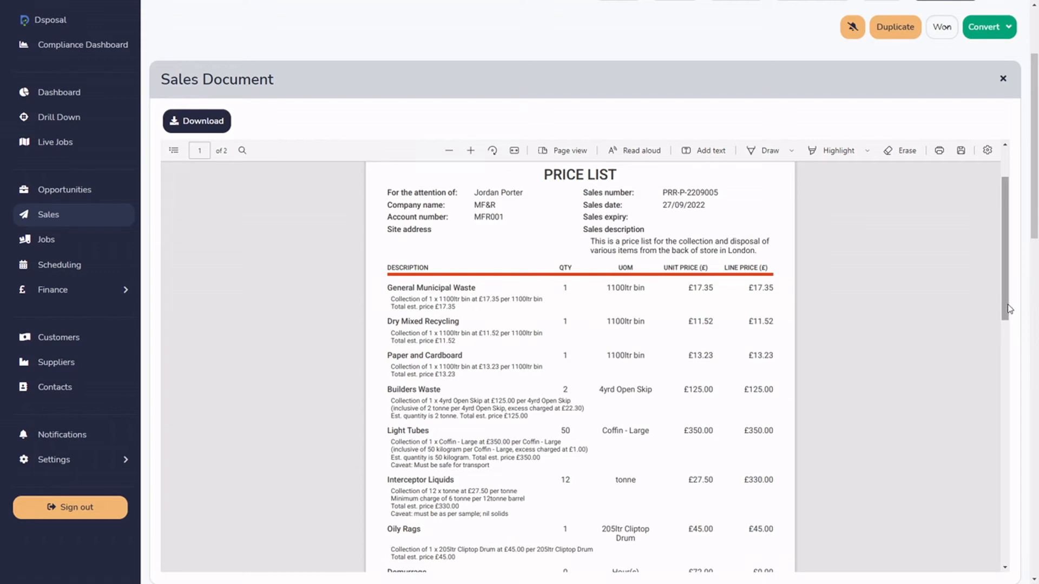
Step: Check the status and the available conversion options of the London Retails Collection price list
drag(1032, 229, 1030, 185)
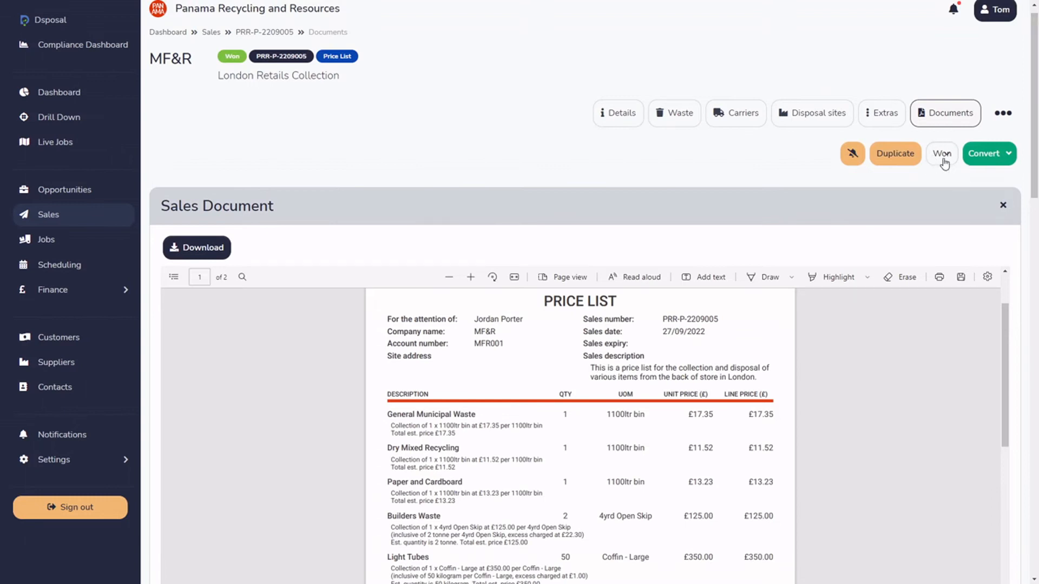
click(943, 157)
click(947, 154)
click(985, 153)
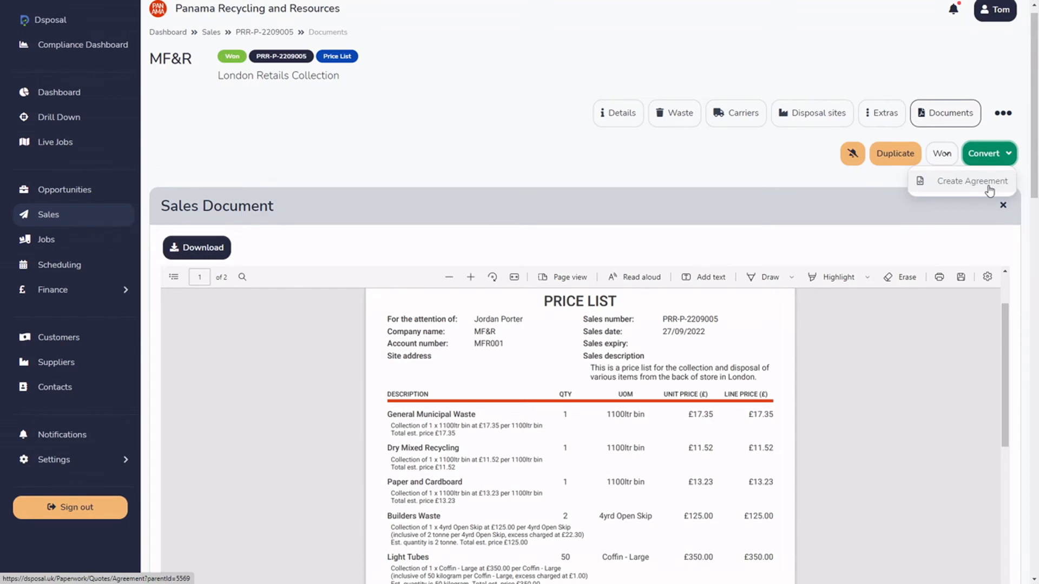
Step: Return to the sales list and match the Interceptor Clean Out agreement's reference to the London Retails Collection price list number
click(81, 223)
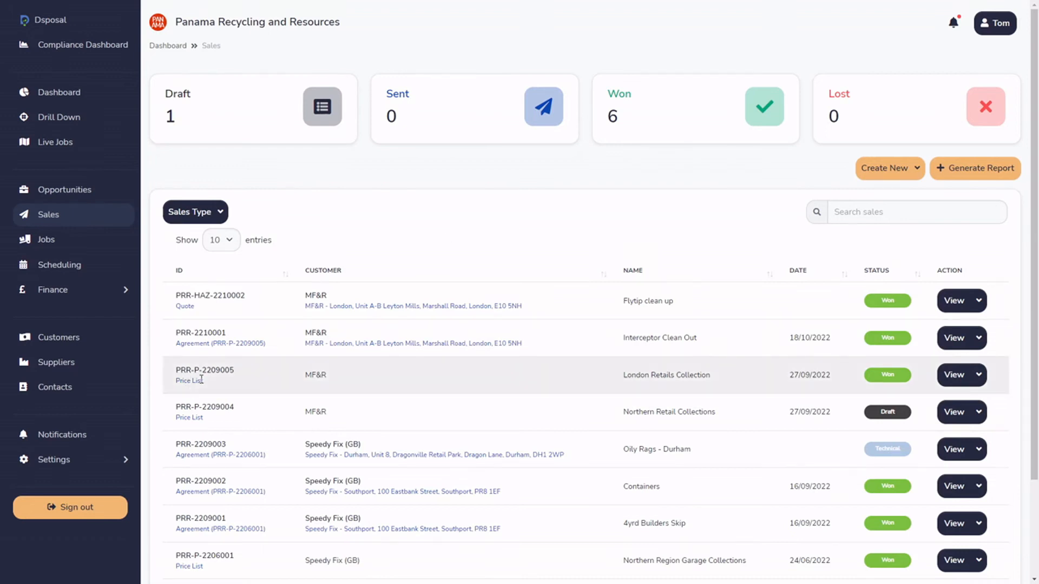
drag(175, 345, 209, 346)
click(196, 343)
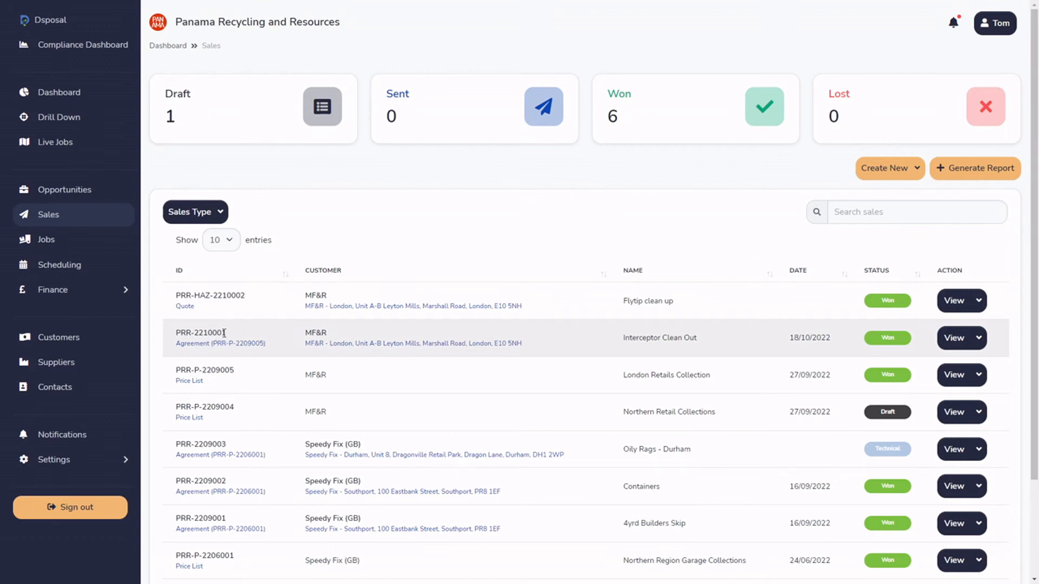
drag(215, 342, 265, 343)
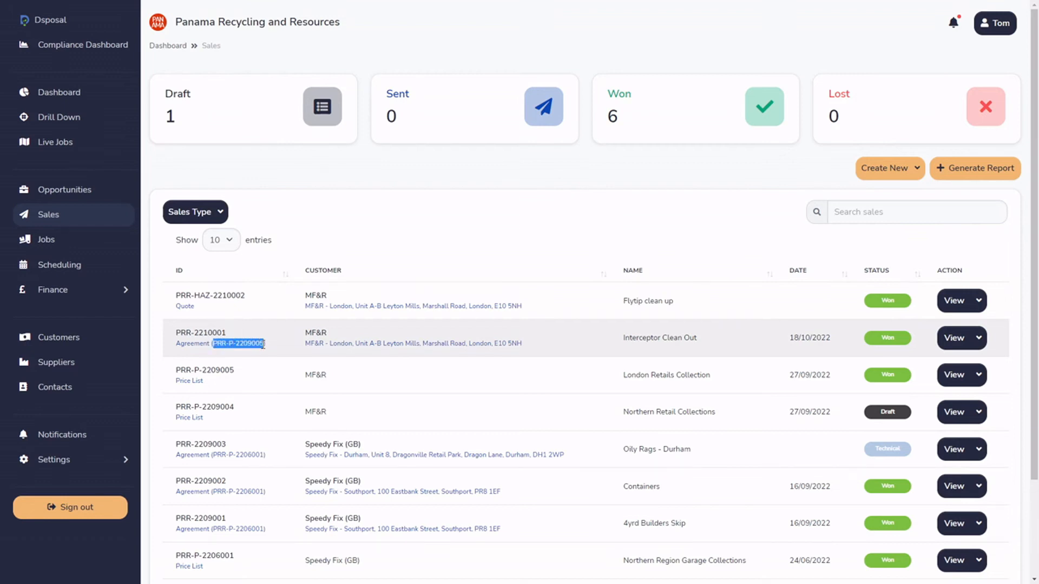
click(221, 351)
mouse_move(264, 344)
mouse_down()
mouse_move(213, 344)
mouse_move(240, 372)
mouse_move(176, 371)
mouse_up()
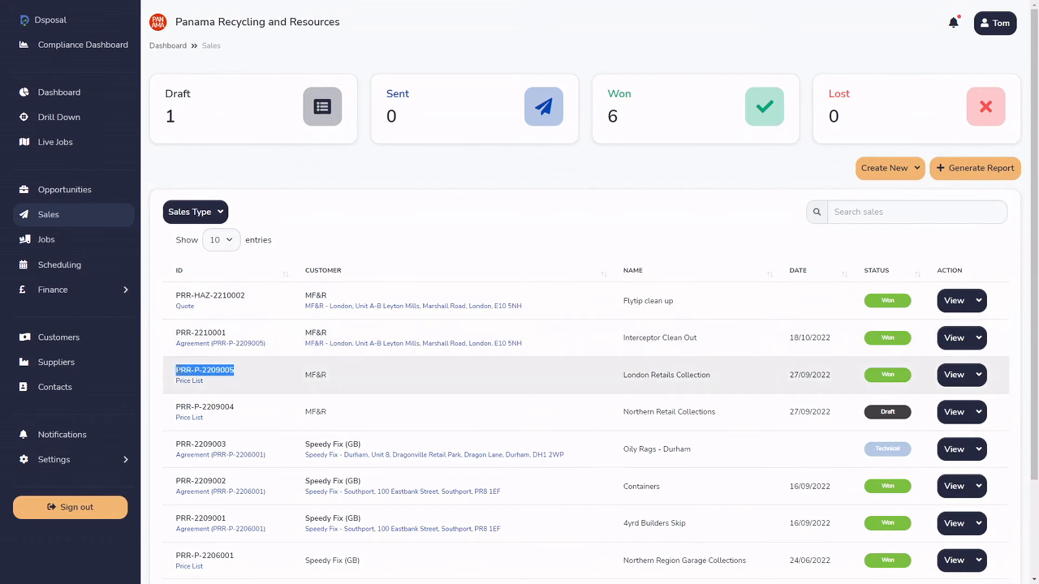
right_click(181, 370)
click(195, 352)
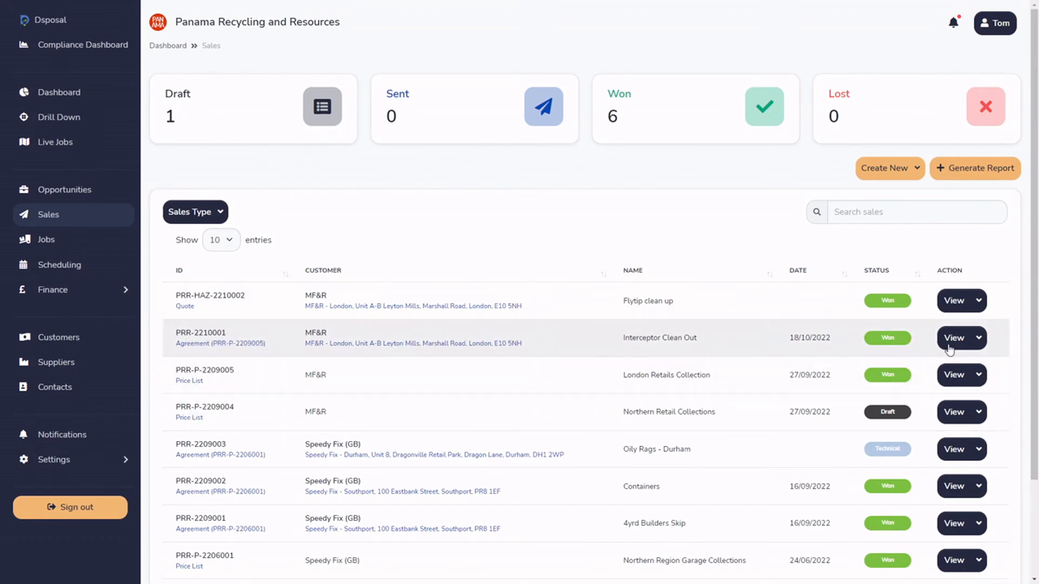
Step: Open the Interceptor Clean Out agreement, check its linked price list reference and view its sales document
click(950, 339)
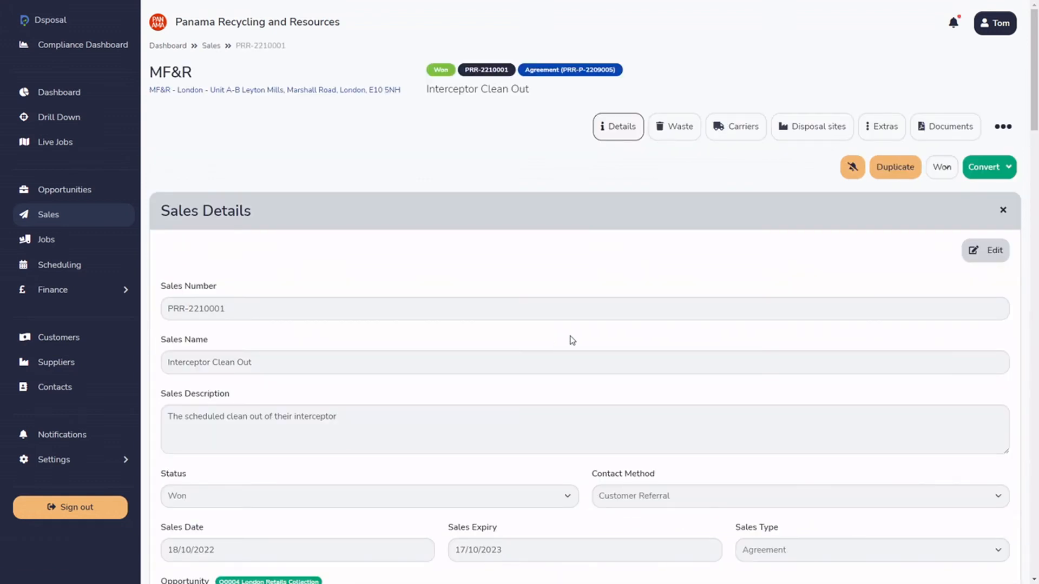
drag(525, 70, 614, 71)
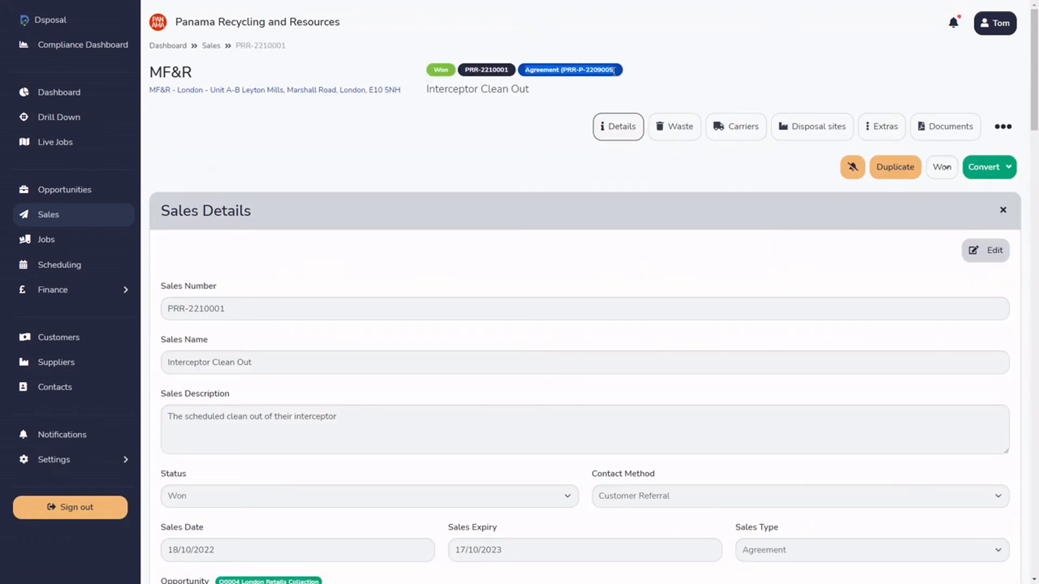
click(560, 103)
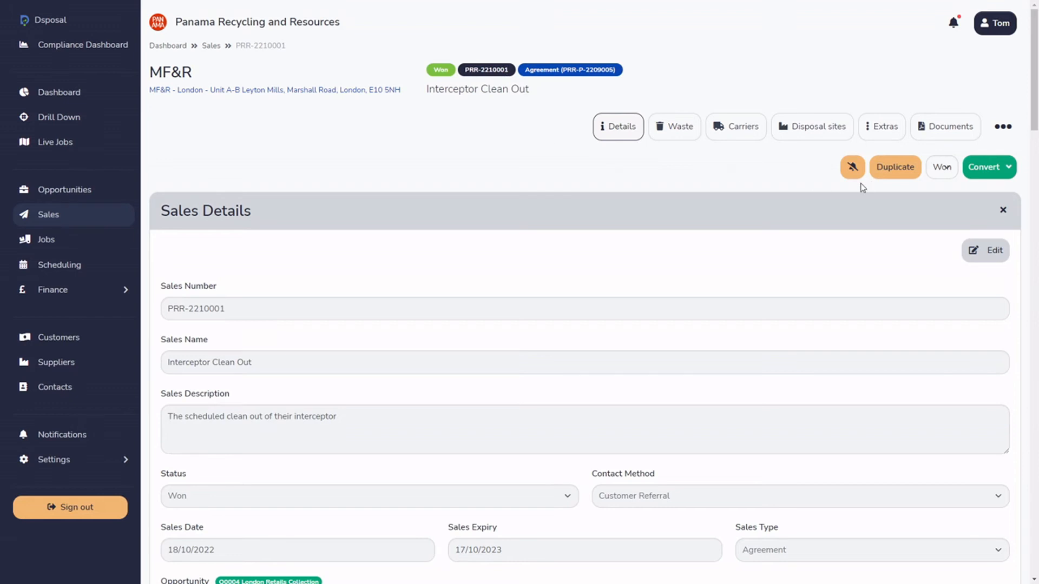
click(930, 130)
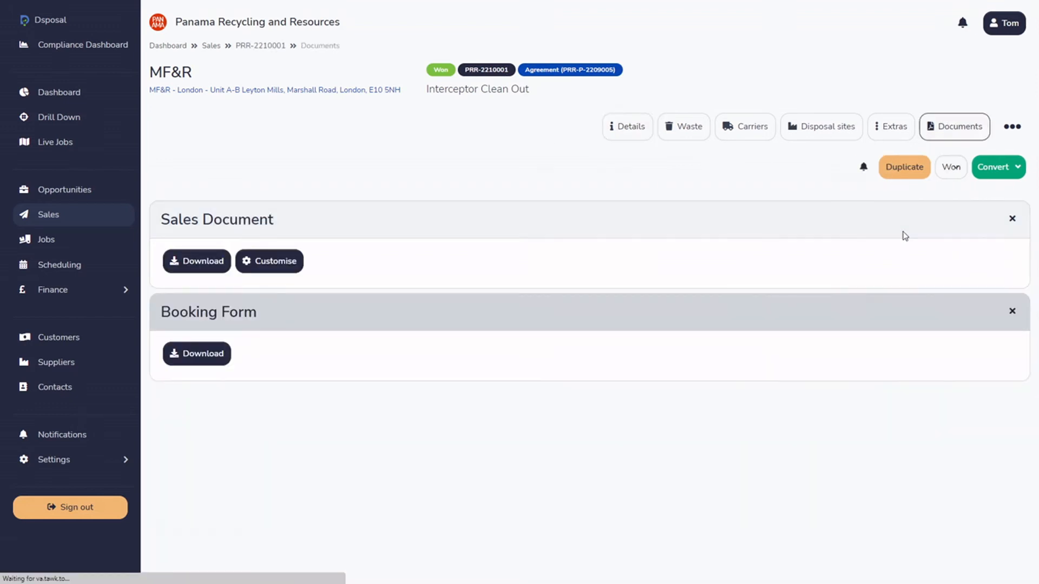
scroll(1035, 41, down, 3)
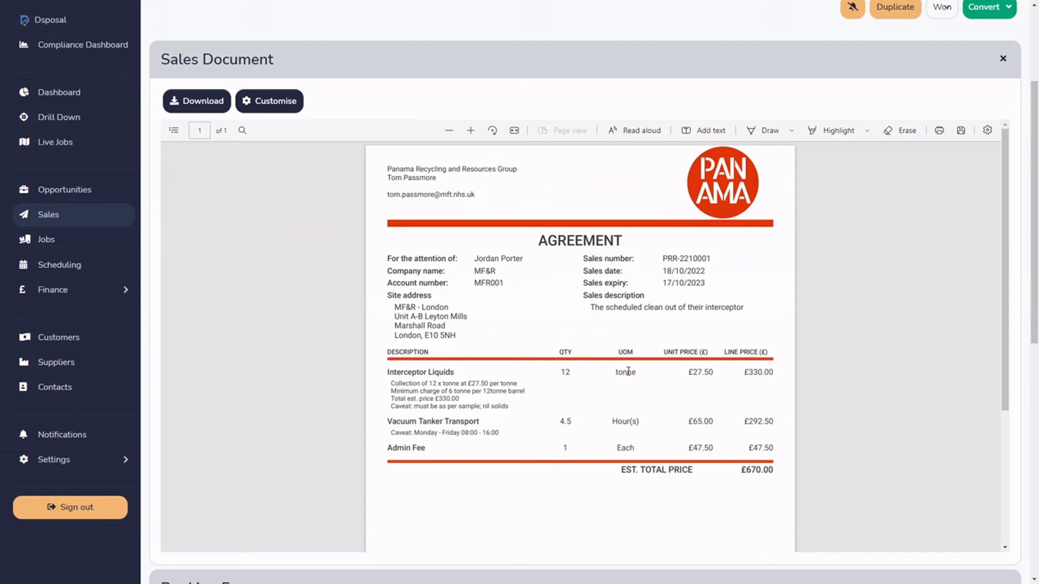
Step: Check which job creation options are available for converting the Interceptor Clean Out agreement
drag(1036, 238, 1034, 174)
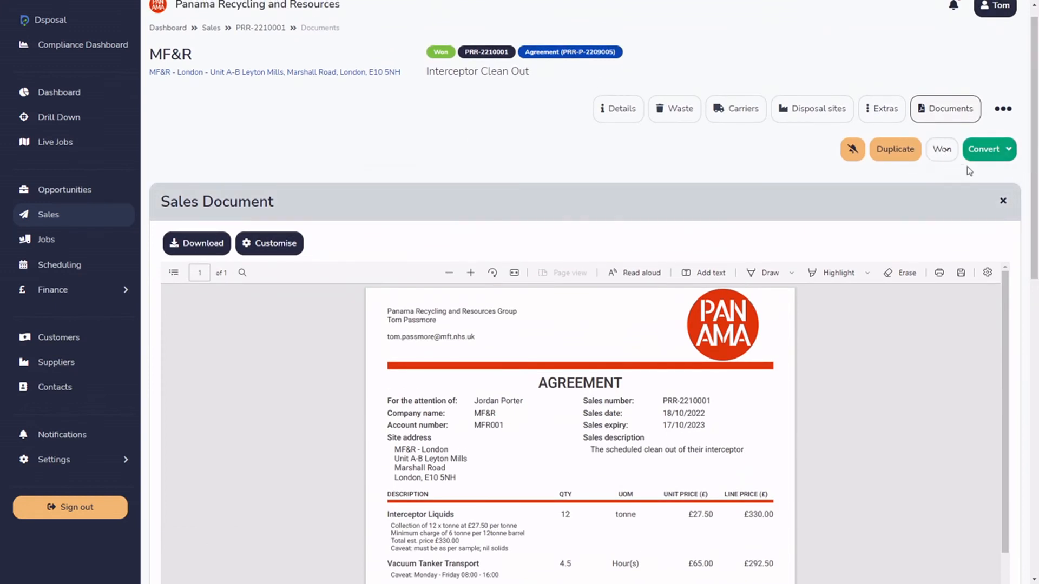
click(1006, 160)
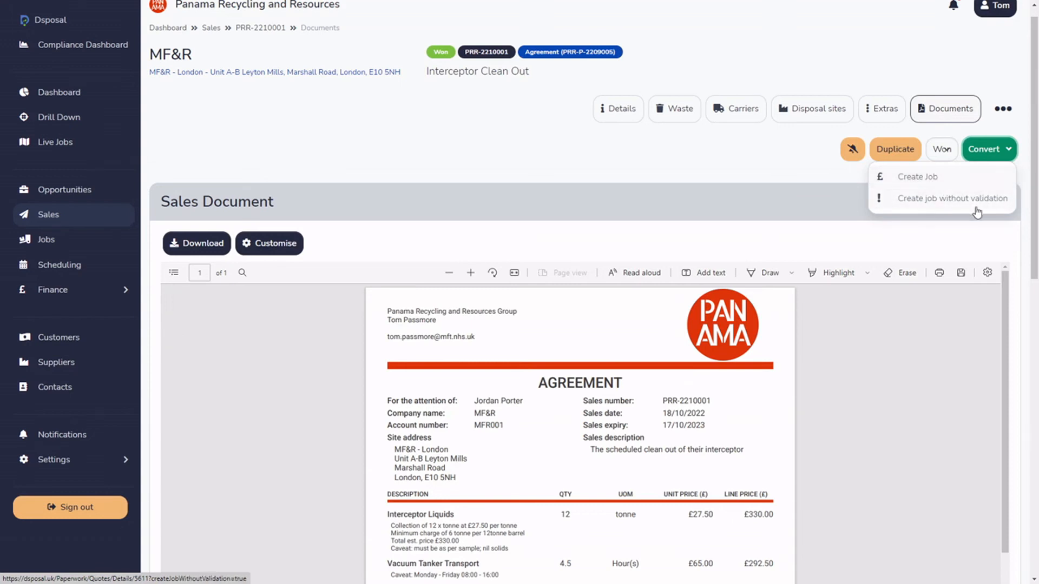
click(712, 154)
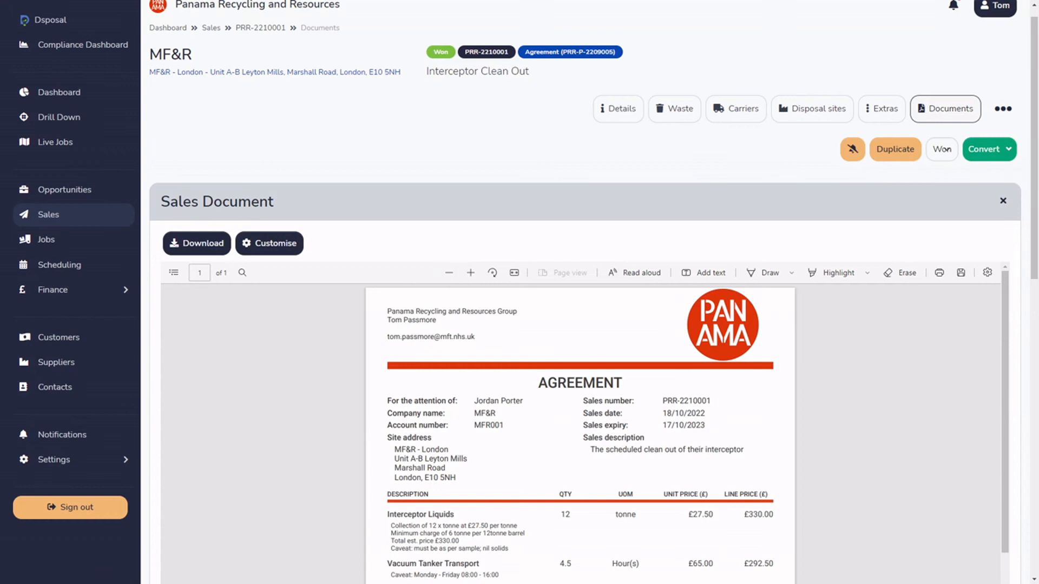
drag(1035, 161, 1034, 181)
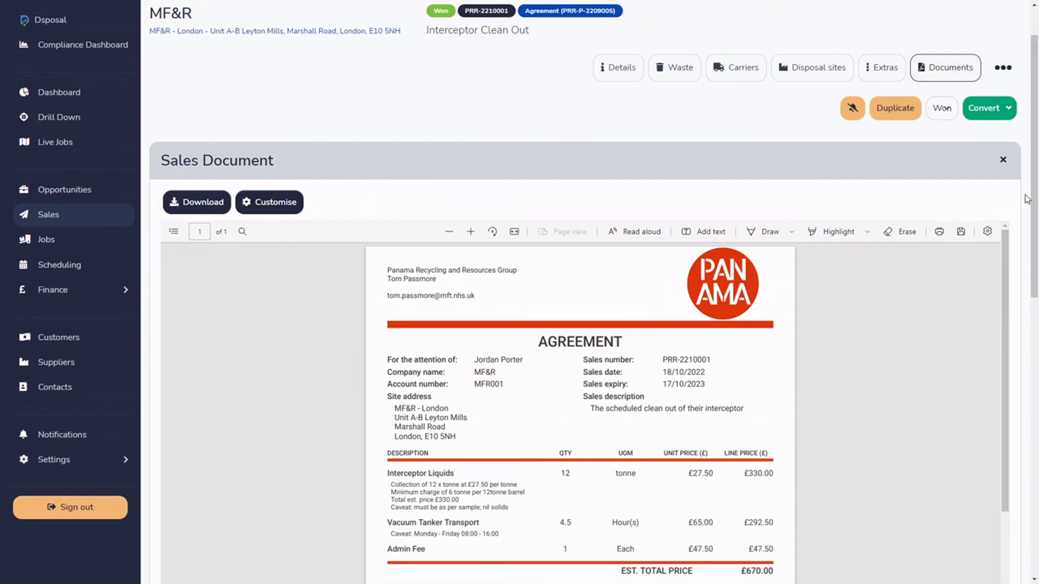
scroll(1033, 201, down, 2)
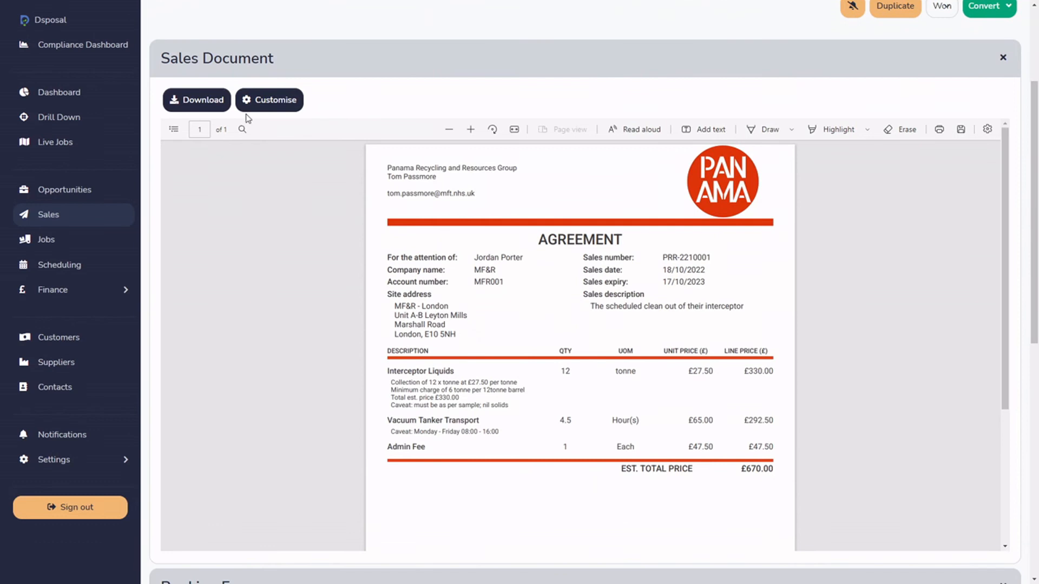
click(270, 105)
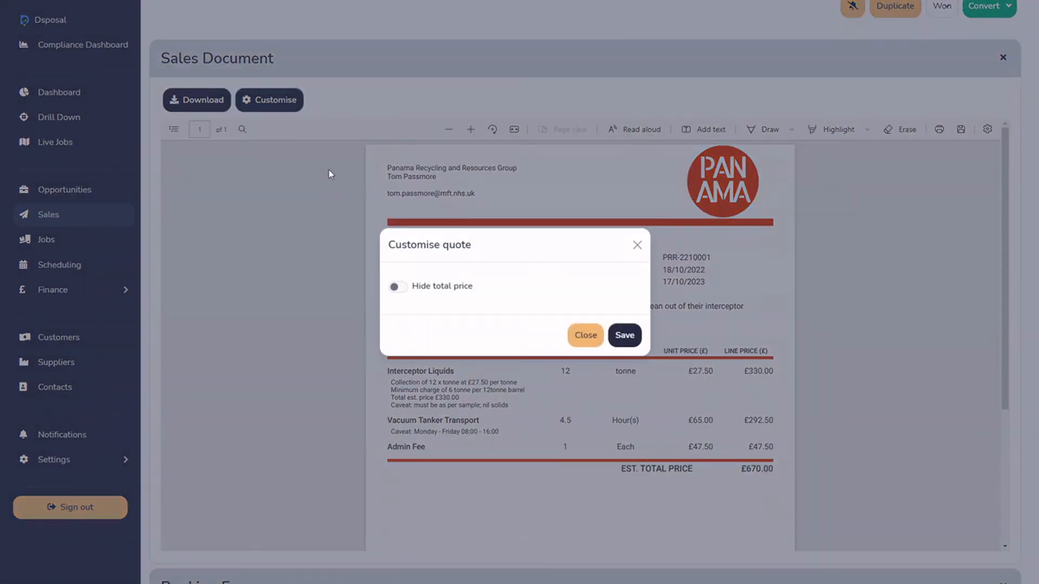
click(398, 287)
click(637, 245)
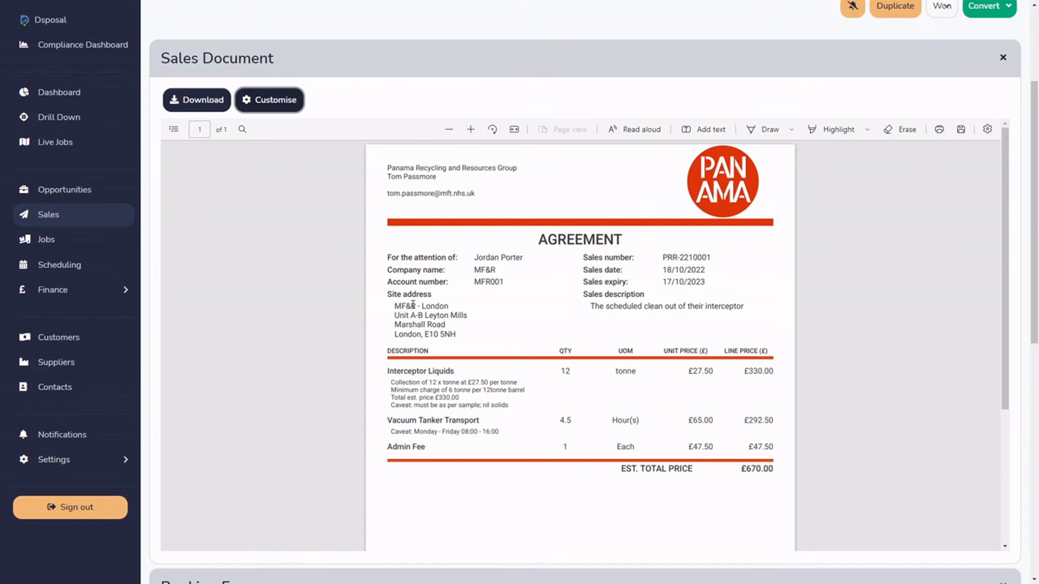
Step: Customise the agreement's sales document to hide the total price and save the setting
click(275, 107)
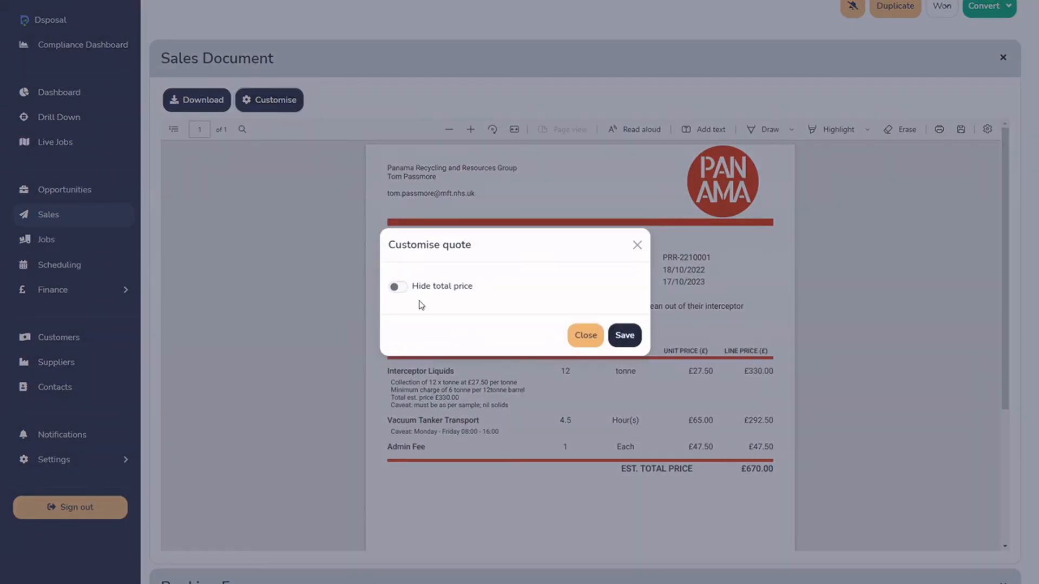
click(399, 288)
click(625, 338)
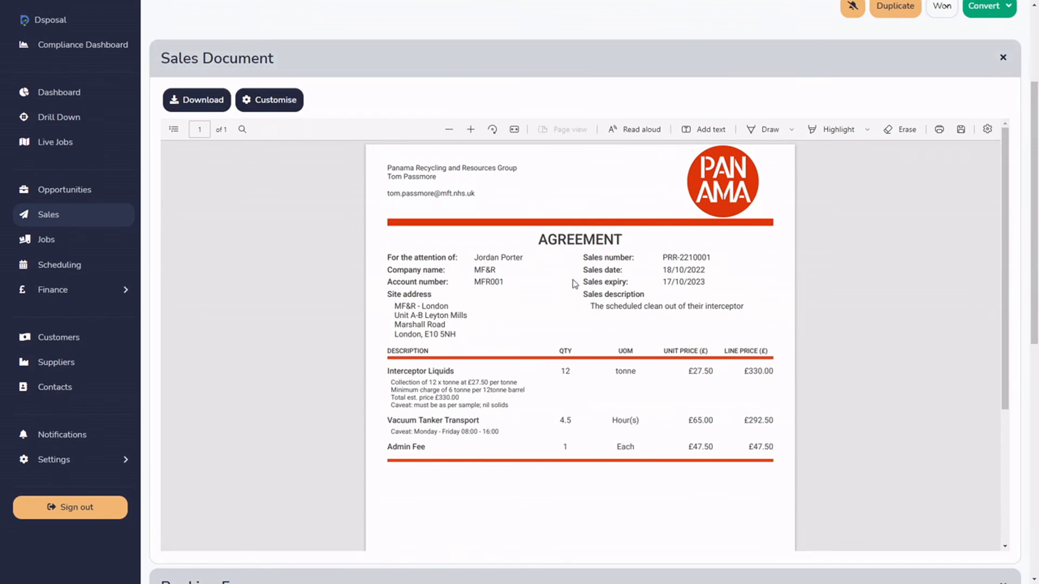
Step: Customise the agreement's sales document to stop hiding the total price and save the setting
click(264, 101)
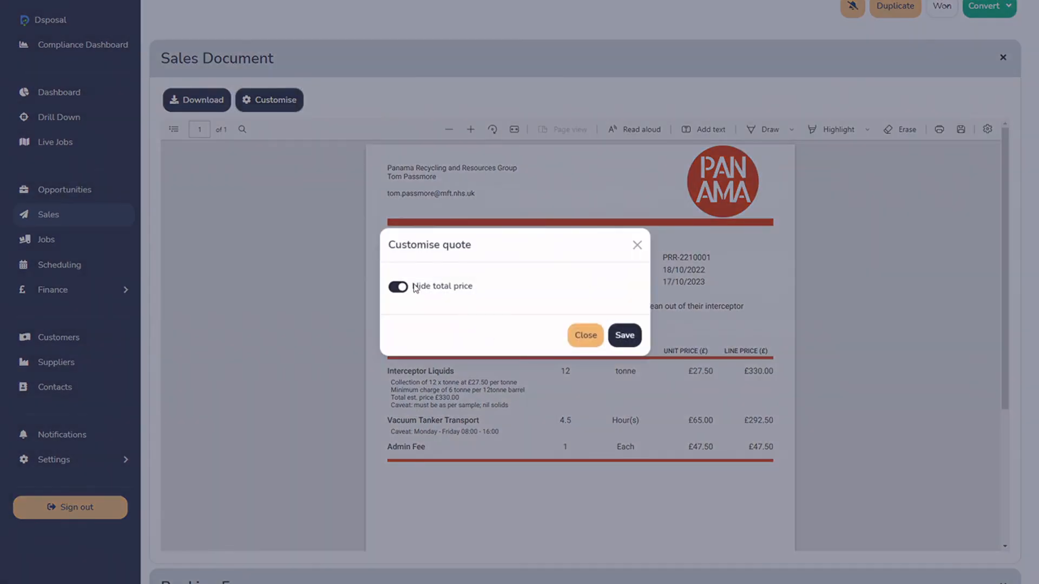
click(415, 288)
click(622, 336)
scroll(920, 378, down, 1)
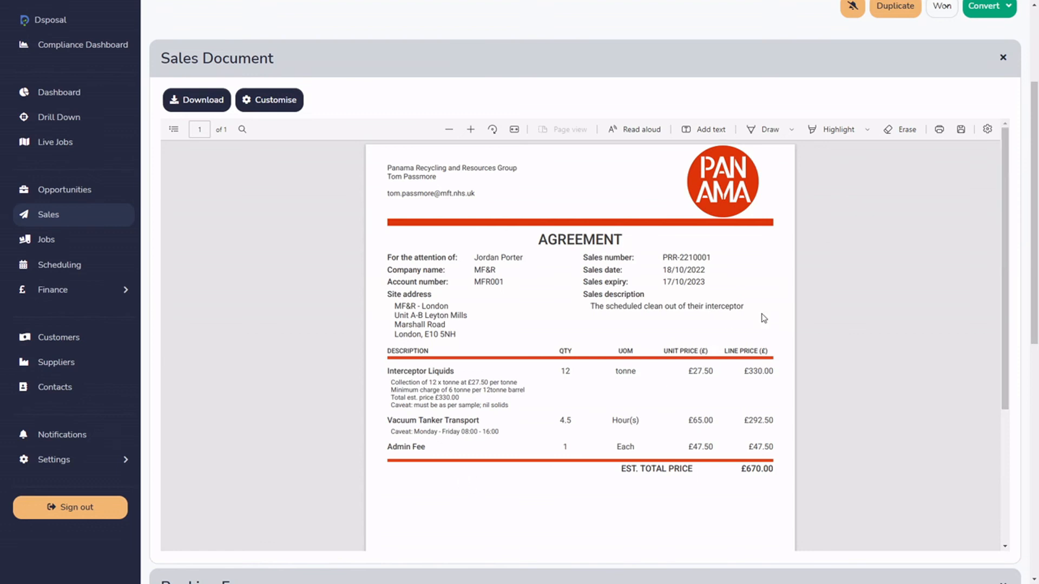
Step: Return to the sales list, open the Flytip clean up quote and view its sales document down to the price lines
drag(1032, 341, 1022, 279)
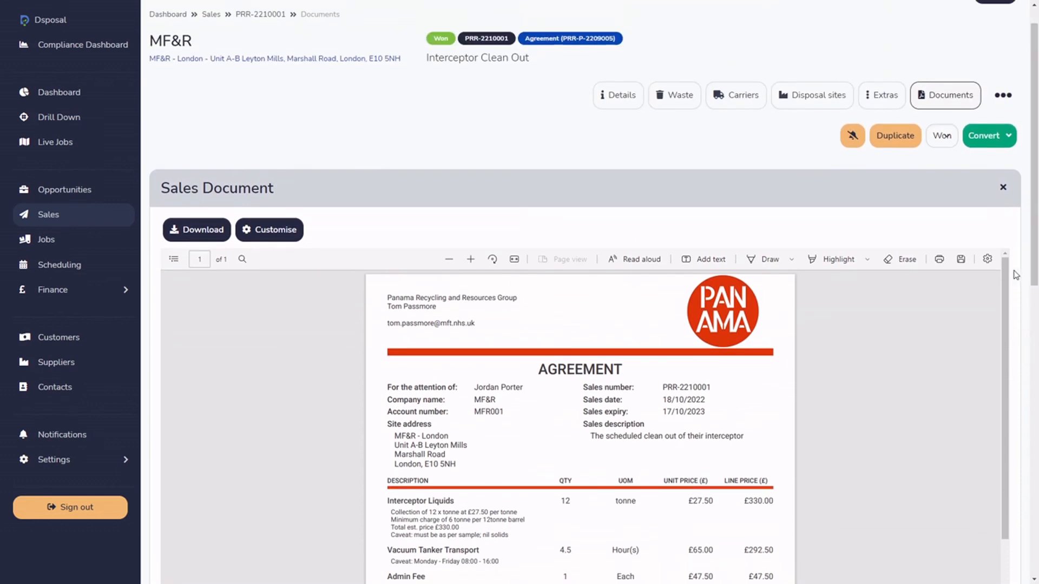
click(62, 215)
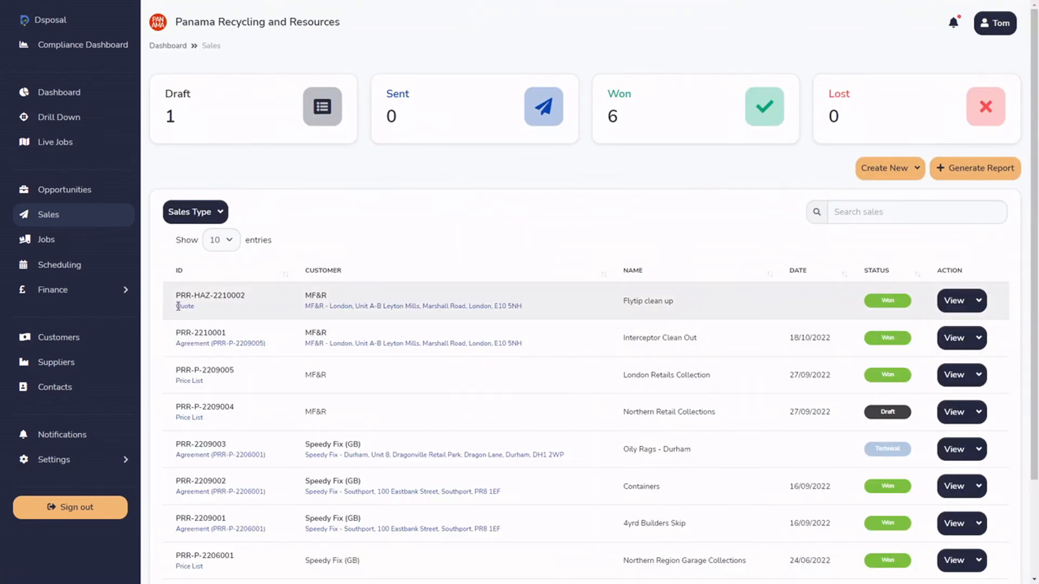
drag(178, 306, 196, 307)
click(259, 319)
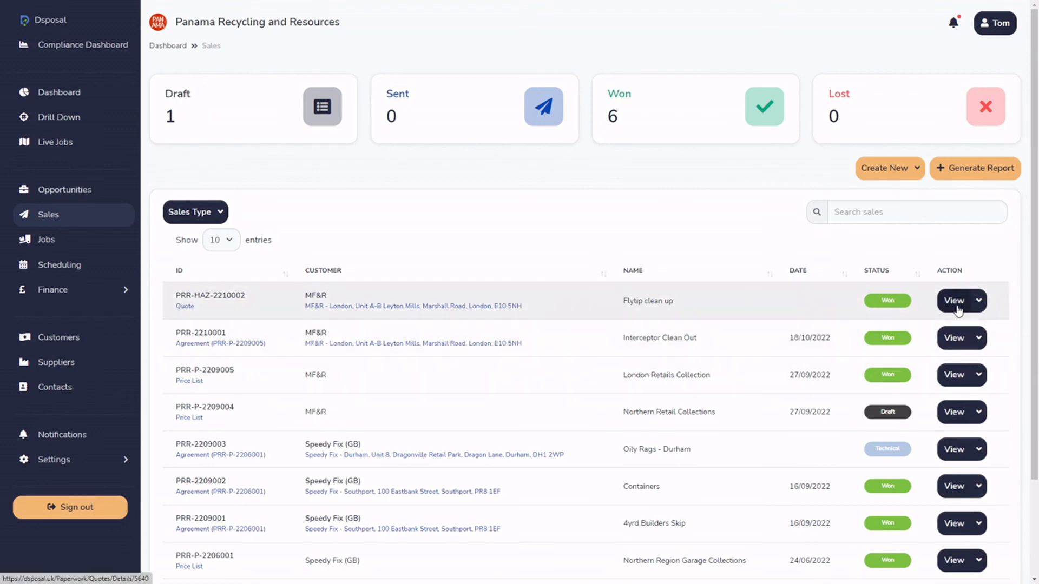
click(956, 304)
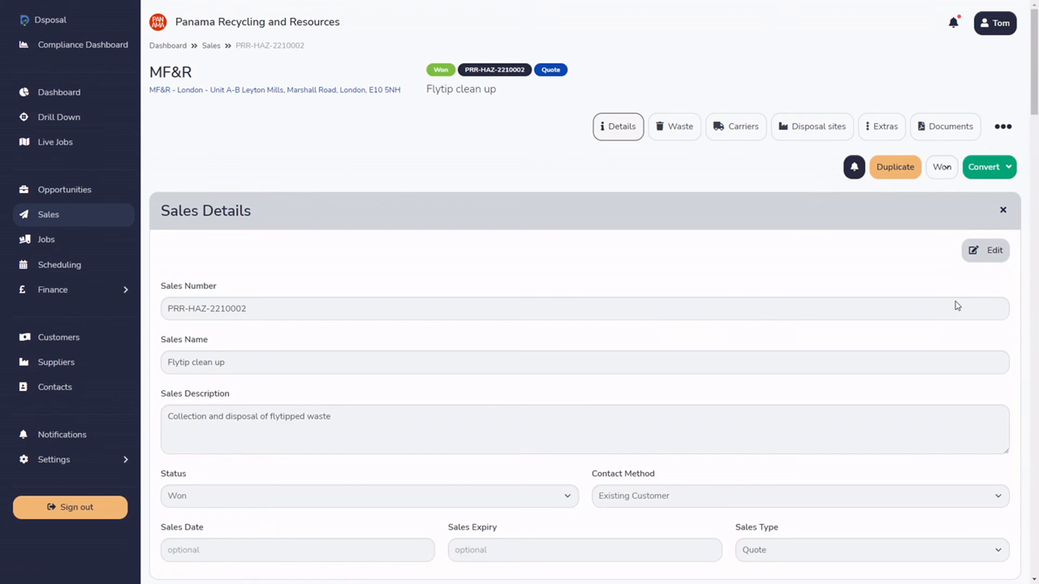
click(941, 129)
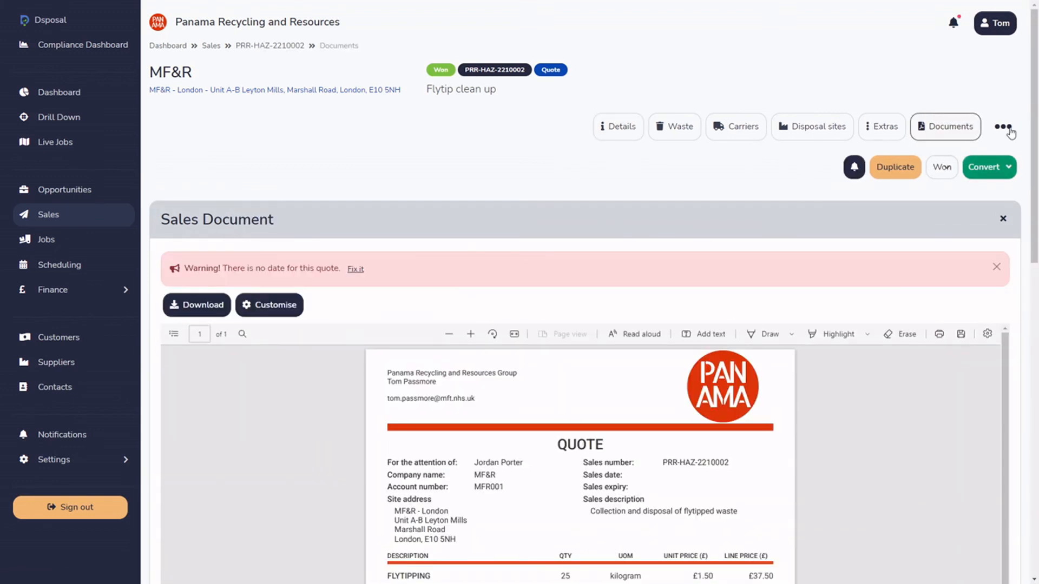
mouse_move(1033, 93)
mouse_down()
mouse_move(1034, 106)
mouse_move(1031, 97)
mouse_up()
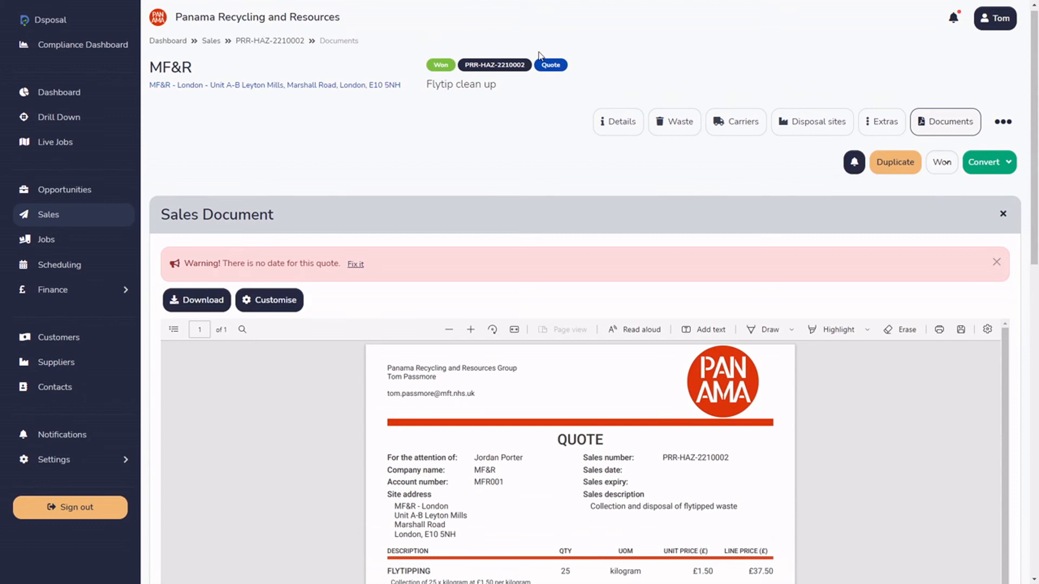
drag(1034, 203, 1025, 286)
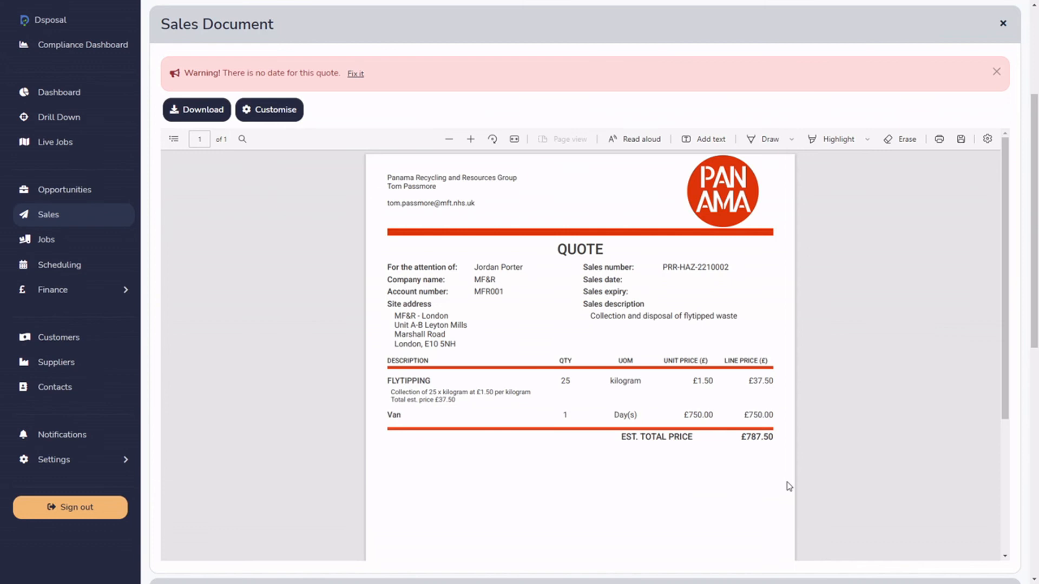
Step: Customise the Flytip clean up quote's document to hide the total price and save the setting
click(287, 117)
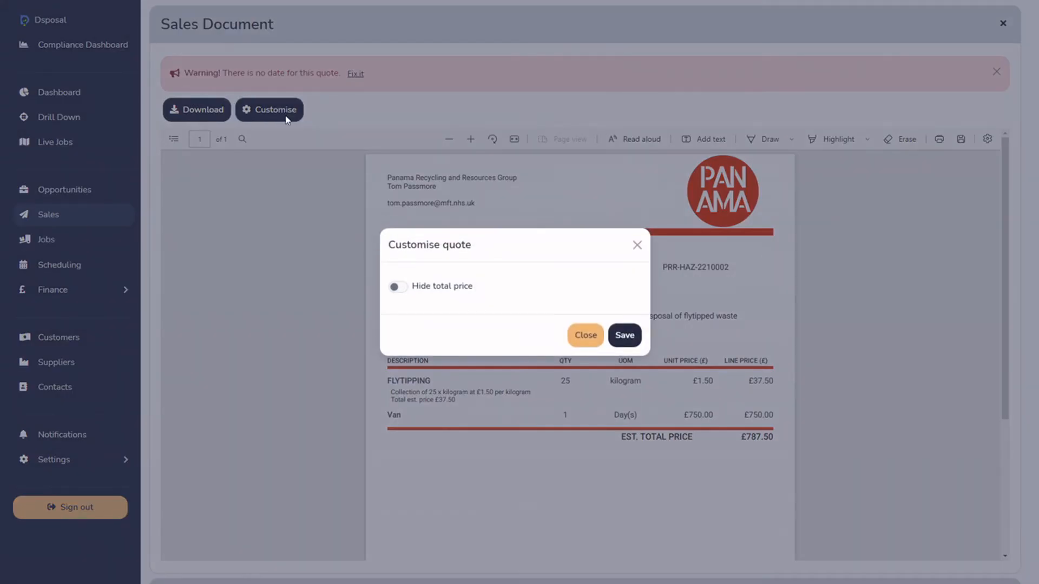
click(398, 287)
click(625, 336)
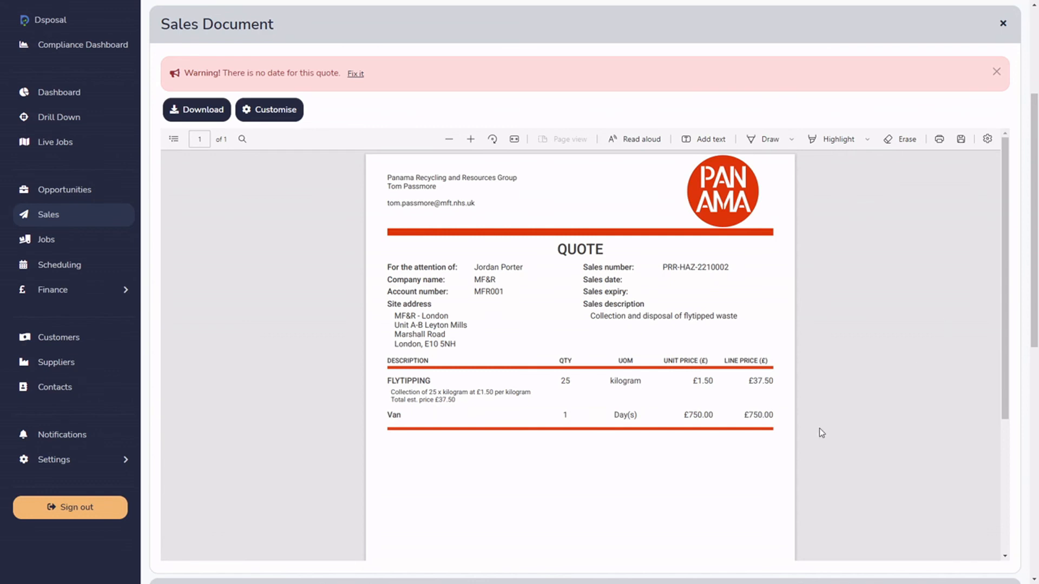
Step: Turn off the hidden total price for the Flytip clean up quote's document and save the setting
click(263, 110)
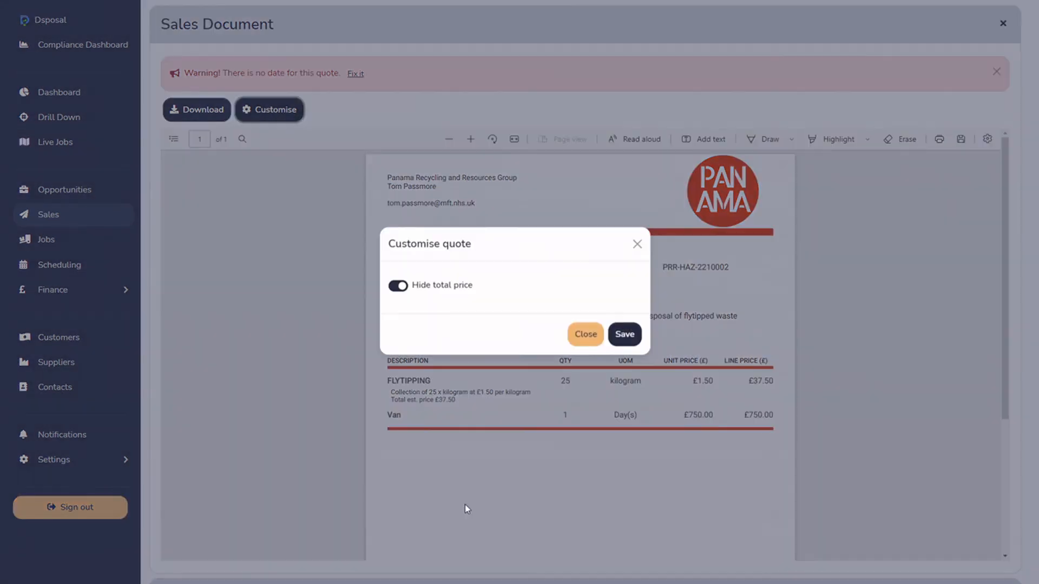
click(399, 287)
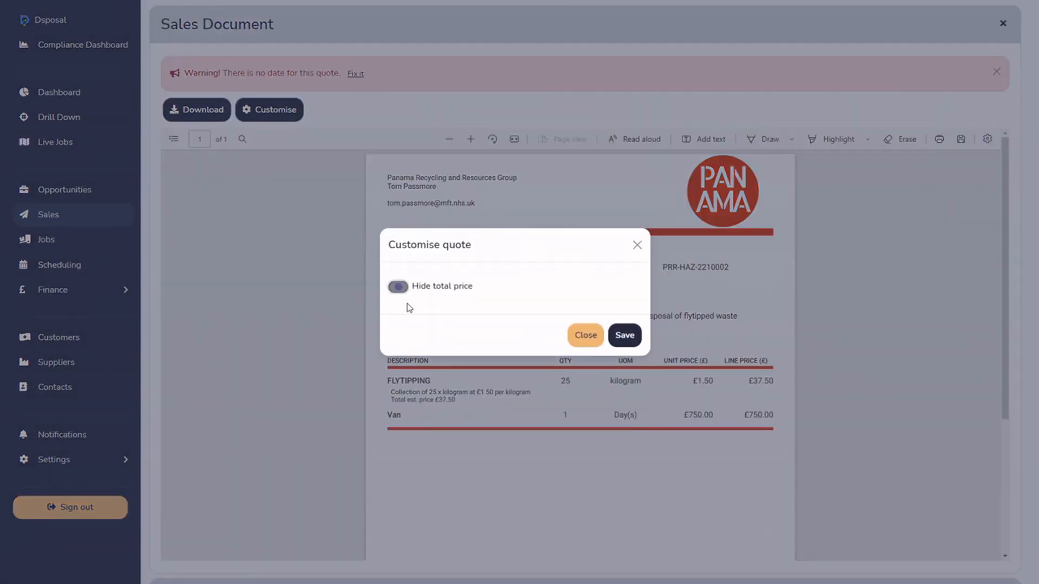
click(641, 338)
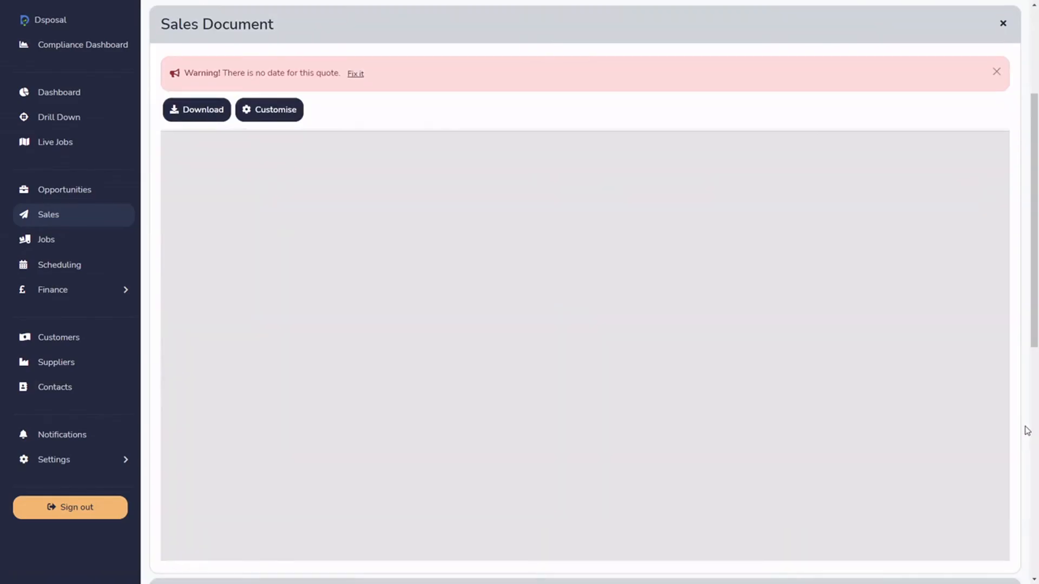
Step: Check which conversion options are available for the Flytip clean up quote without choosing one
scroll(1027, 461, up, 2)
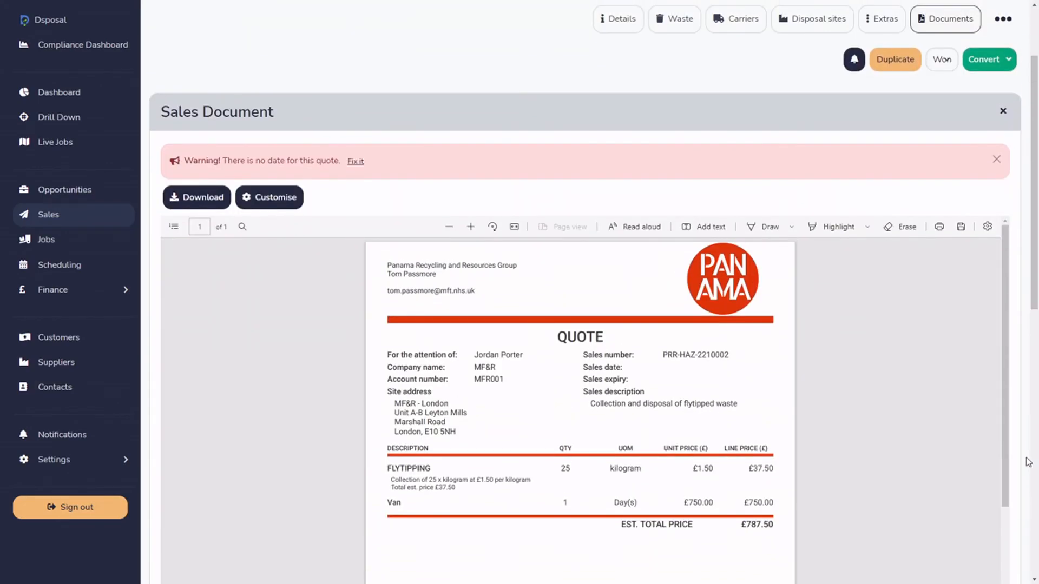
scroll(1028, 461, up, 2)
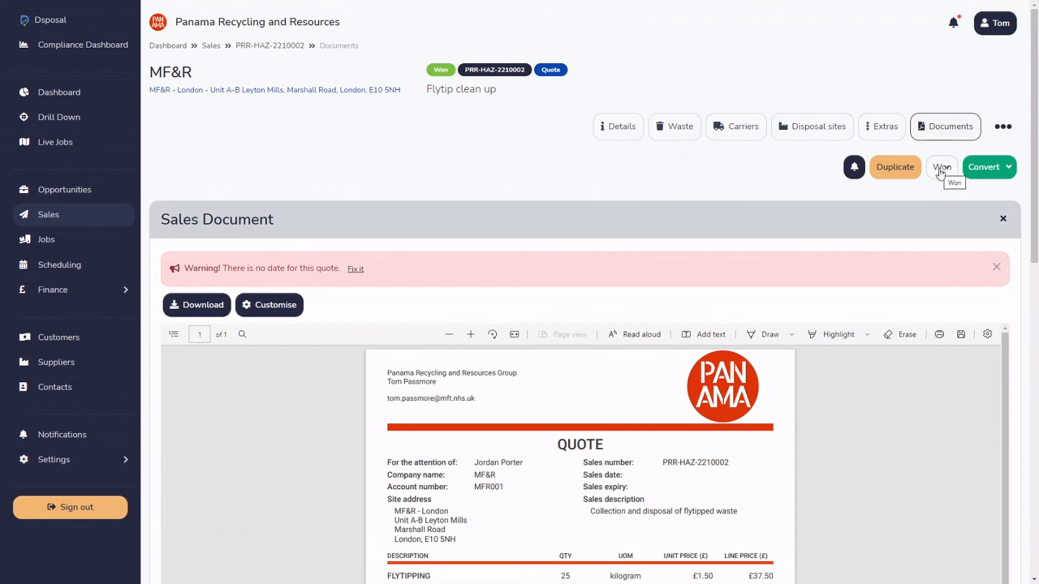
click(994, 175)
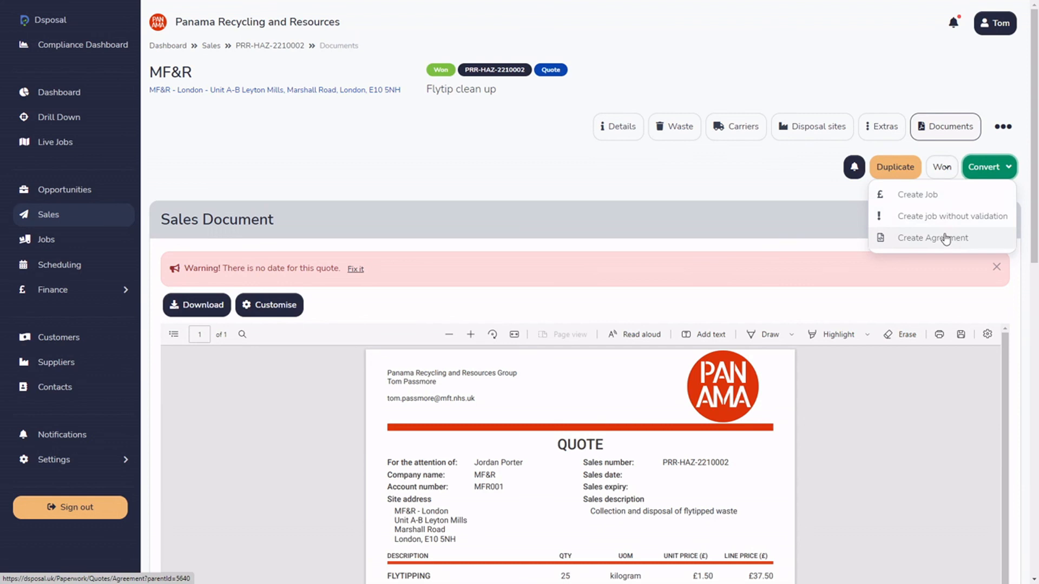
click(808, 184)
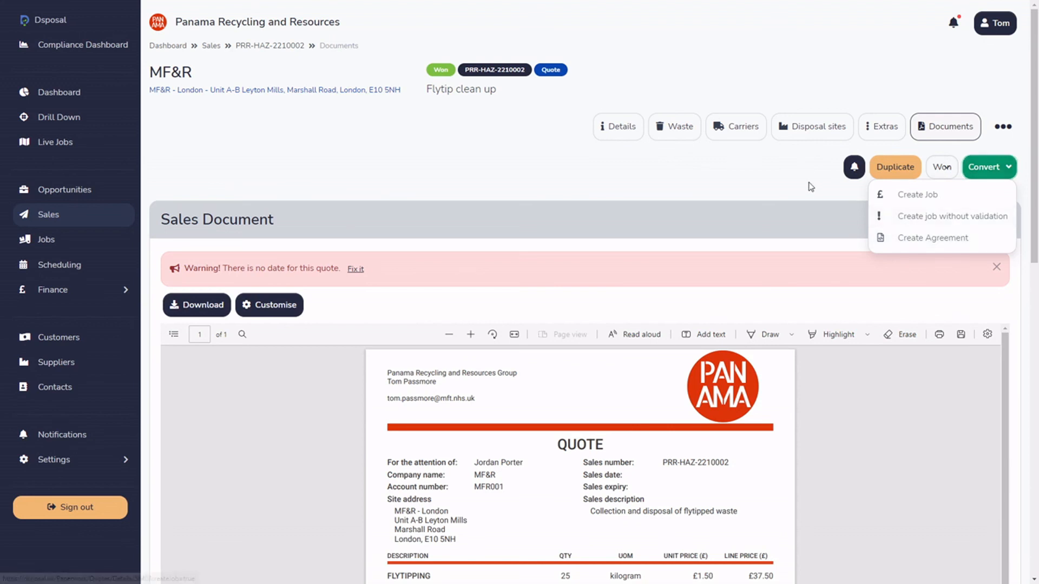
Step: In the system settings, make an agreement required to create a job and save the changes
click(111, 469)
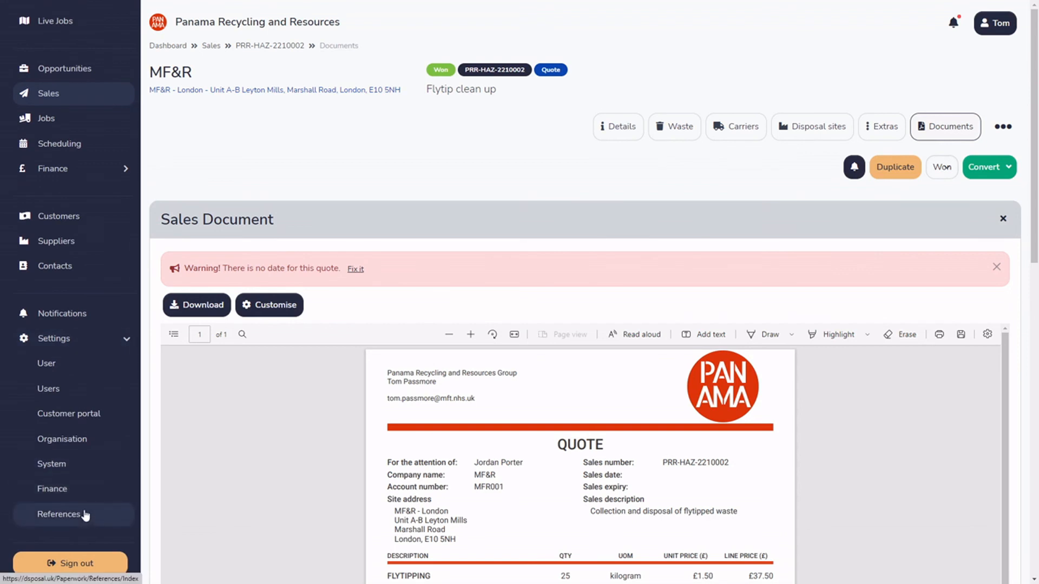
click(63, 465)
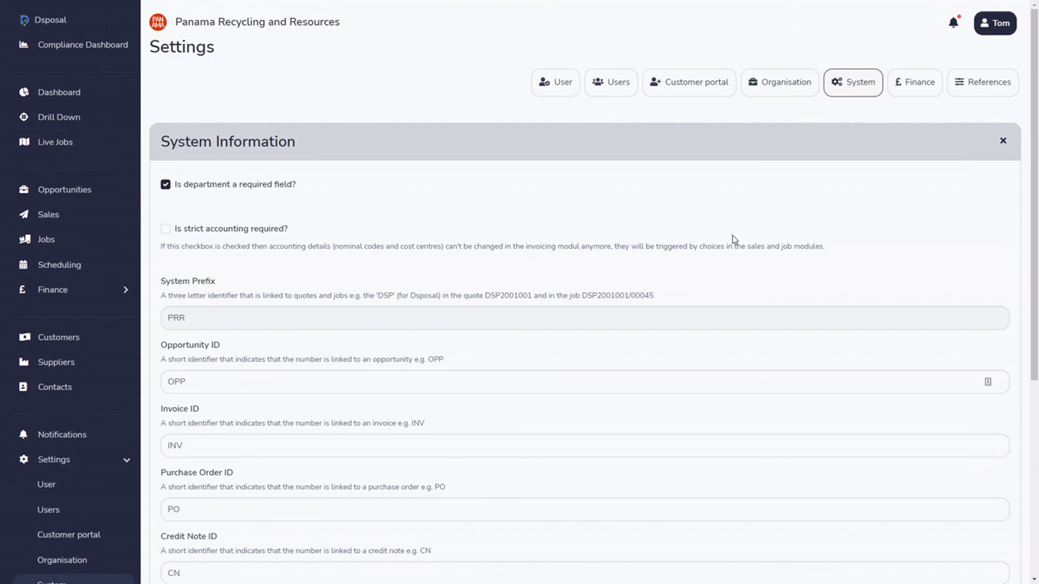
scroll(1020, 194, down, 5)
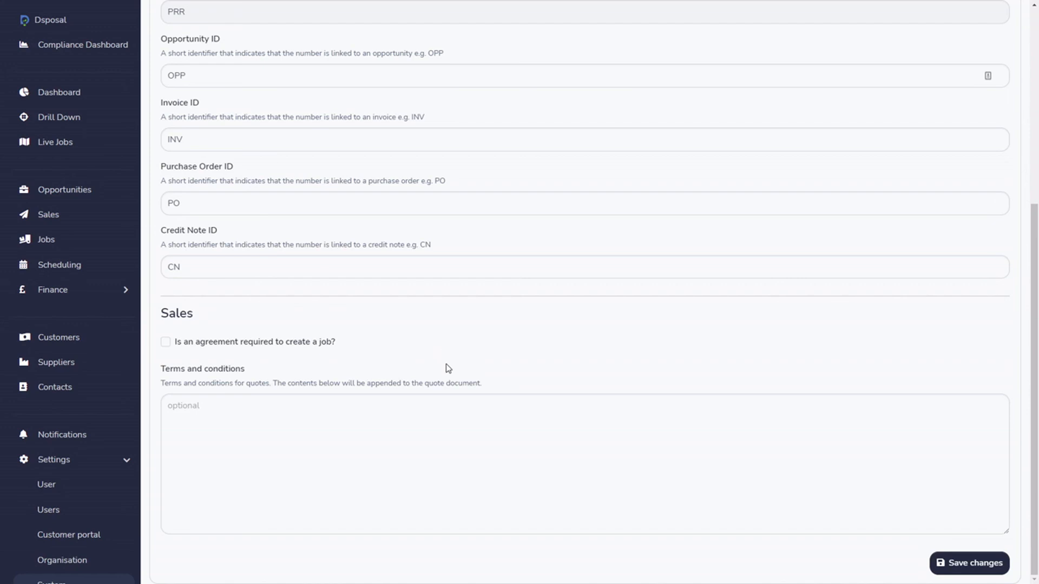
click(166, 344)
click(975, 568)
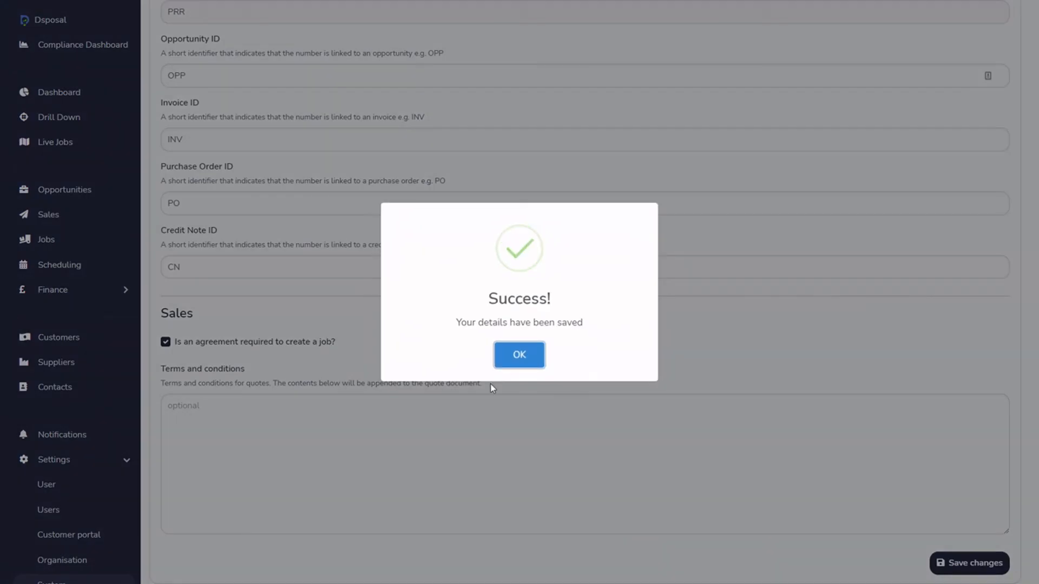
click(522, 356)
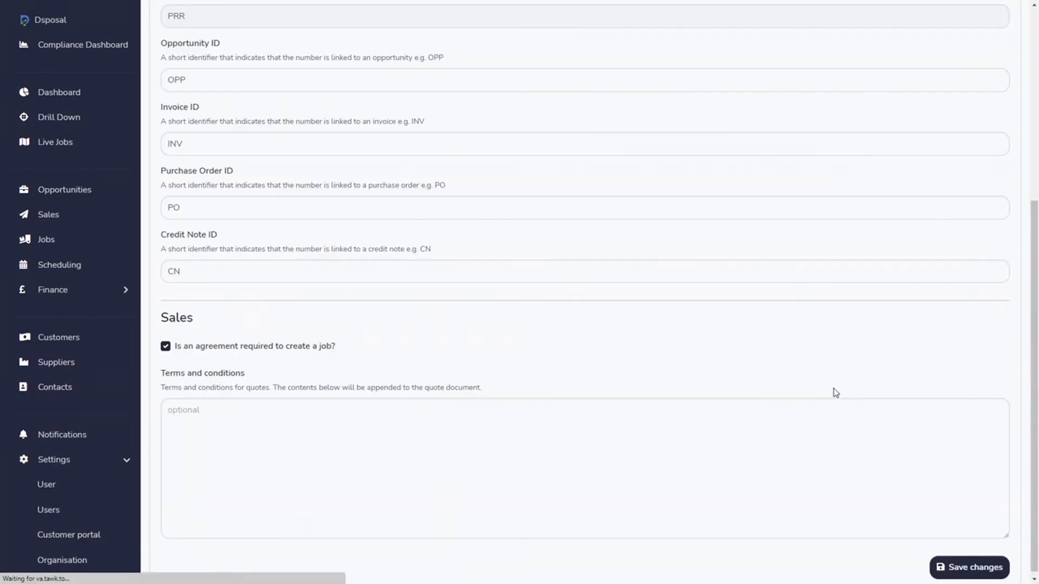
Step: Reopen the Flytip clean up quote, check its conversion options again and return to the sales list
click(54, 217)
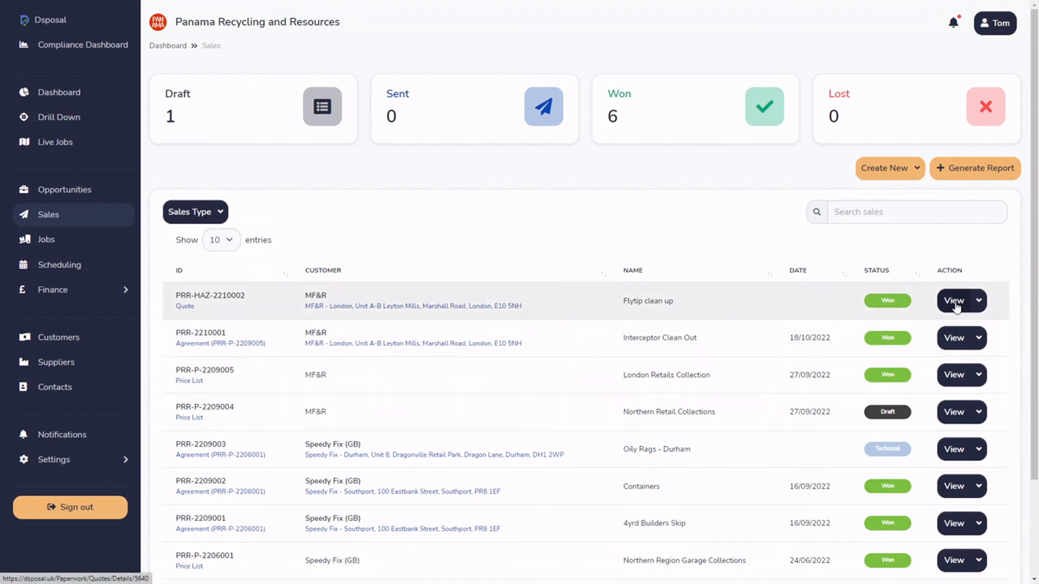
click(954, 301)
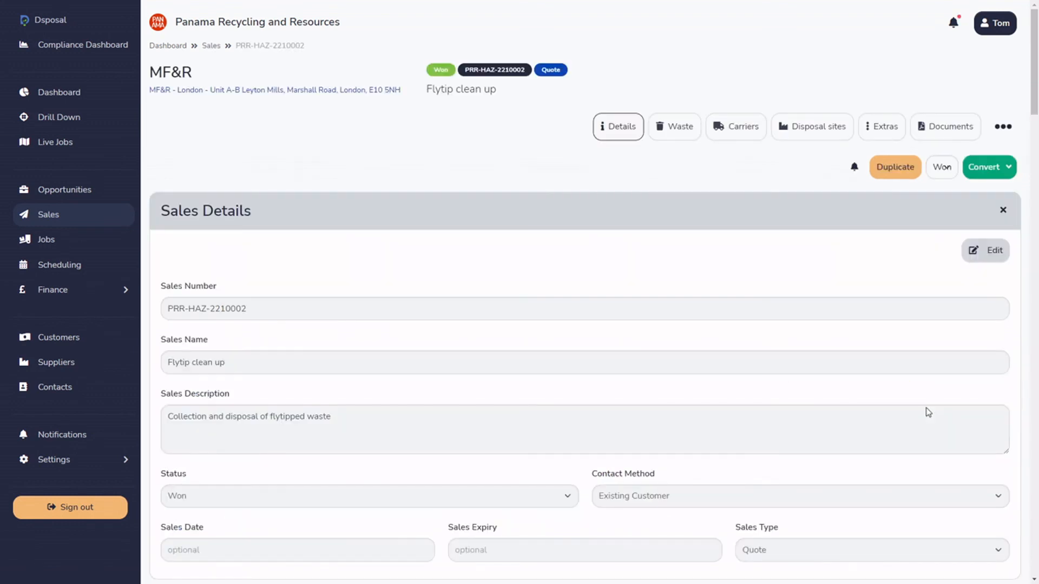
click(1008, 168)
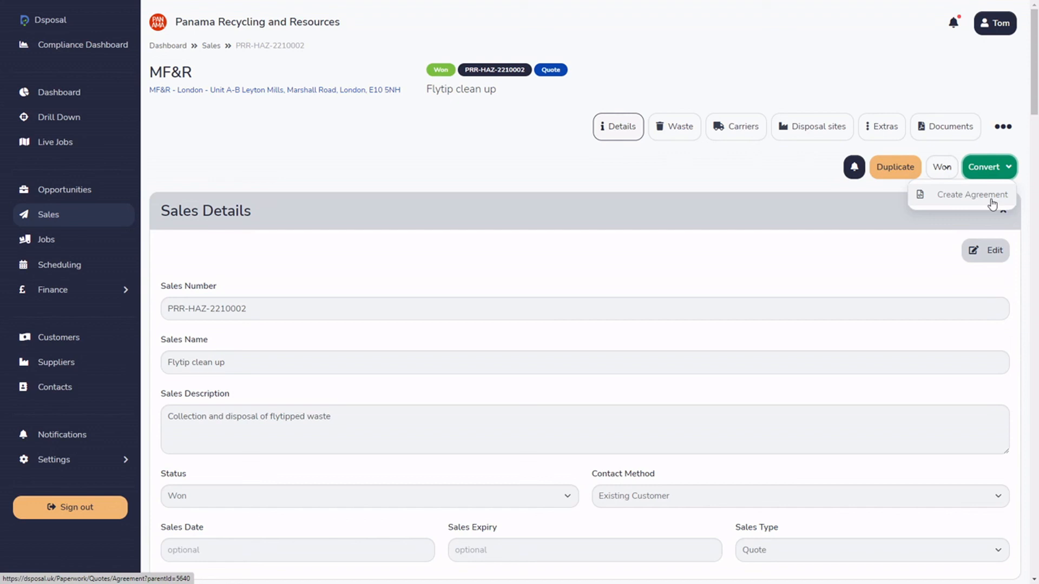
click(76, 214)
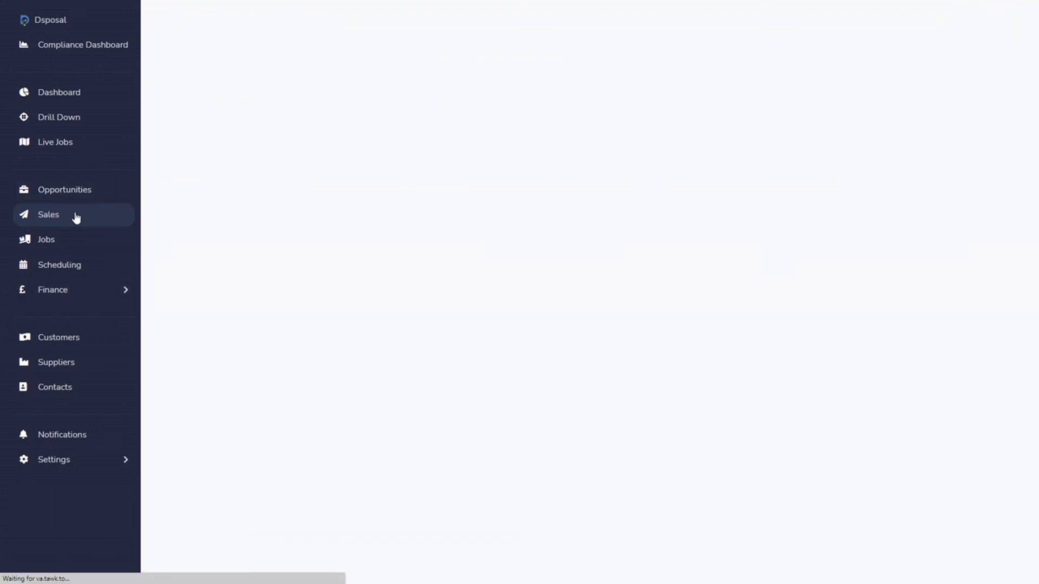